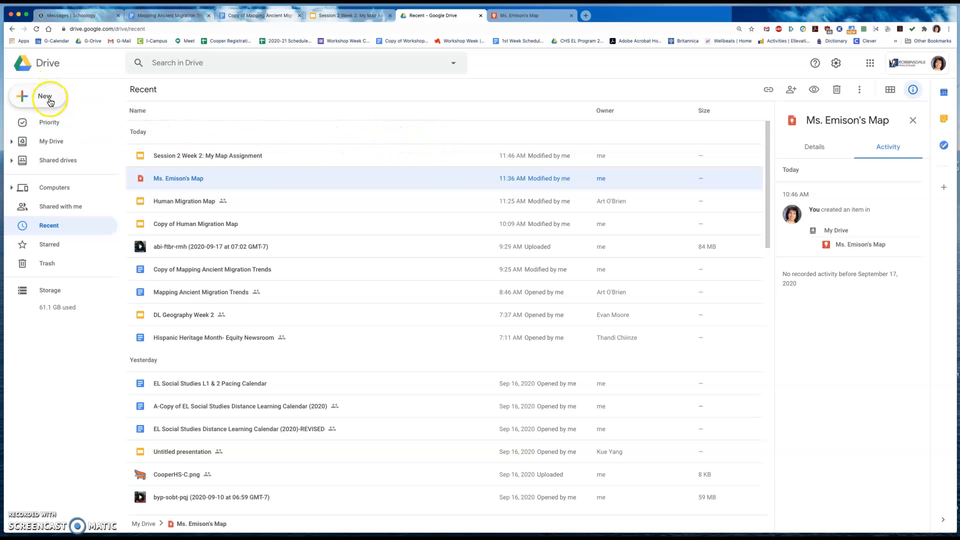
- Go to My Drive in Google Drive and create a new Google My Maps map
left_click(89, 42)
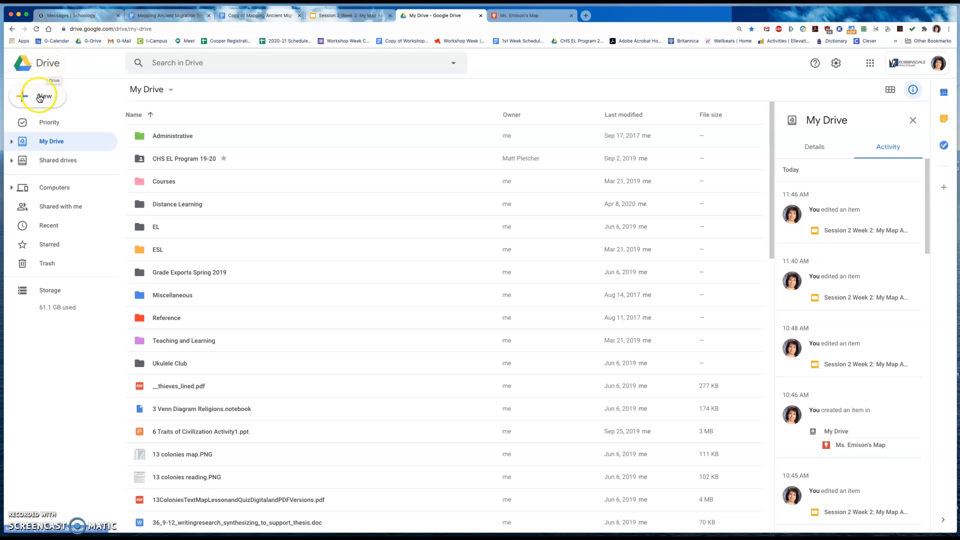
left_click(40, 96)
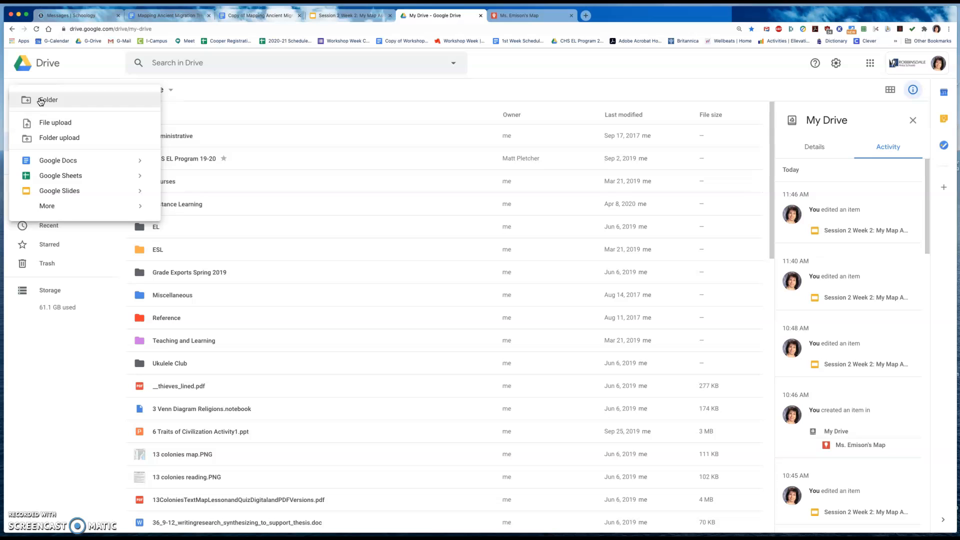
mouse_move(60, 208)
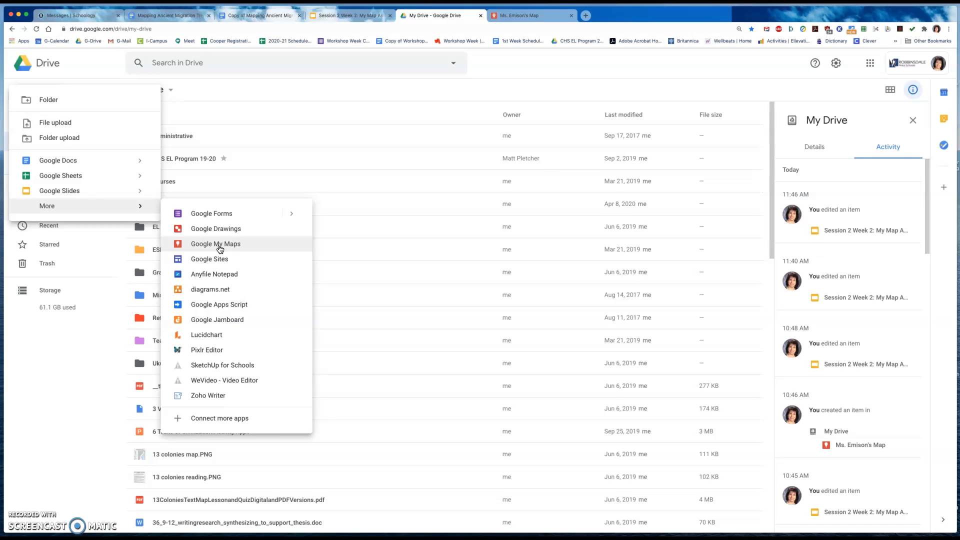
left_click(220, 245)
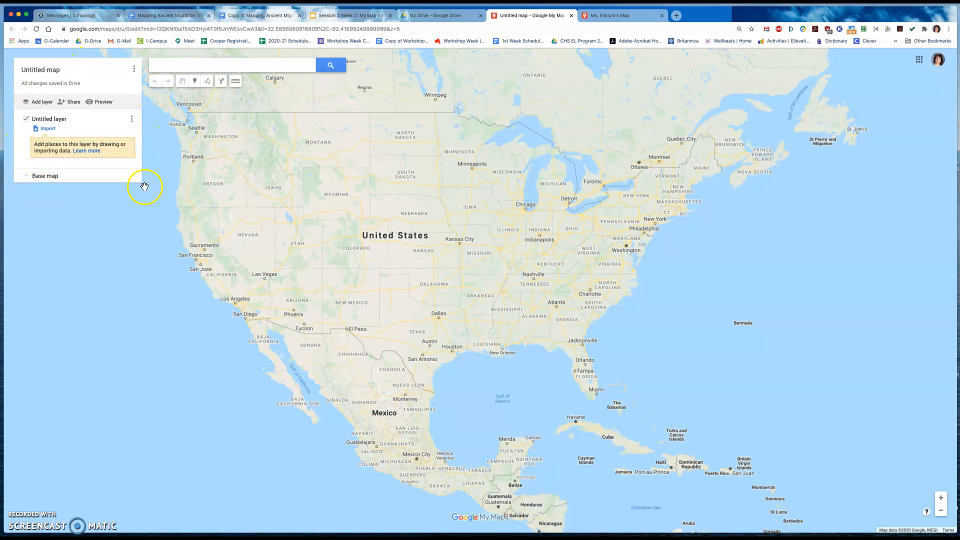
- Change the untitled map's title to the teacher's name in possessive form followed by "My Map"
left_click(43, 69)
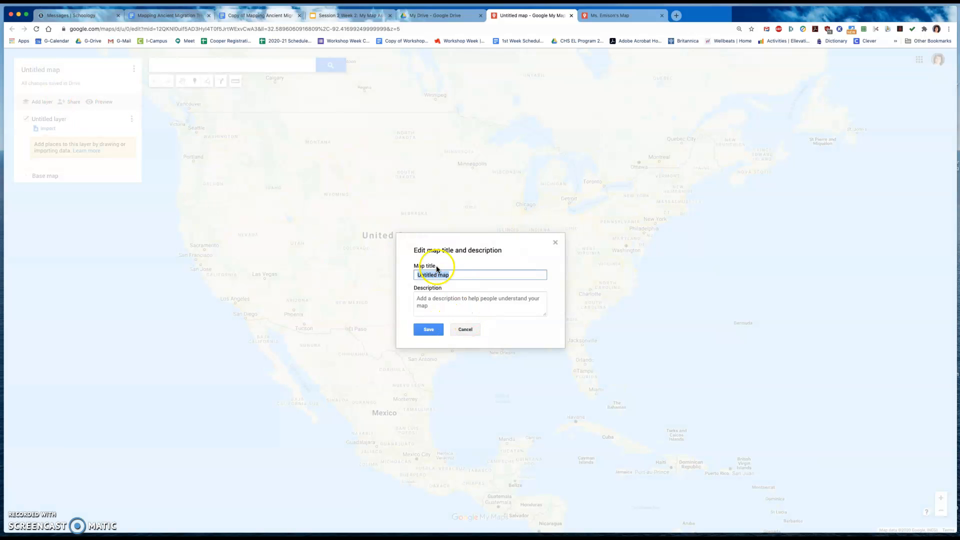
left_click(465, 330)
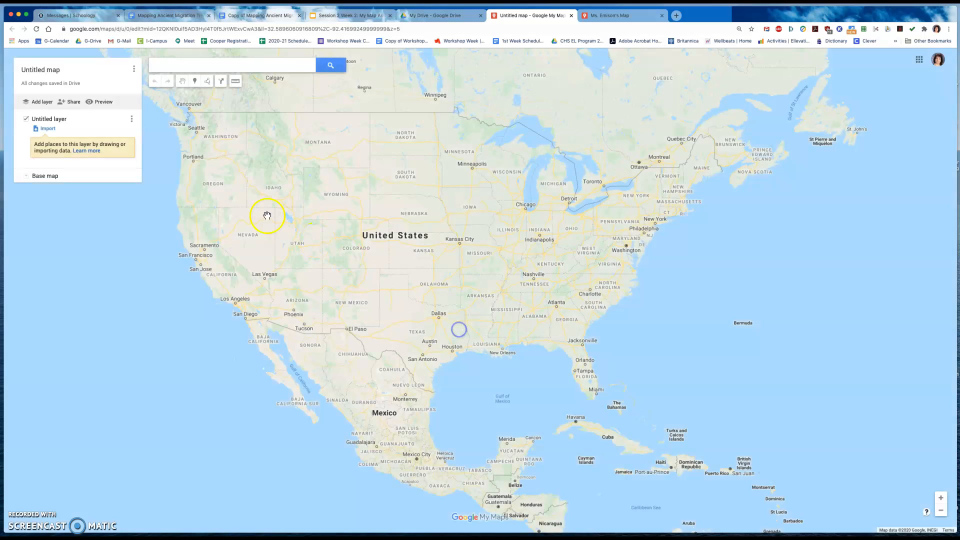
left_click(43, 72)
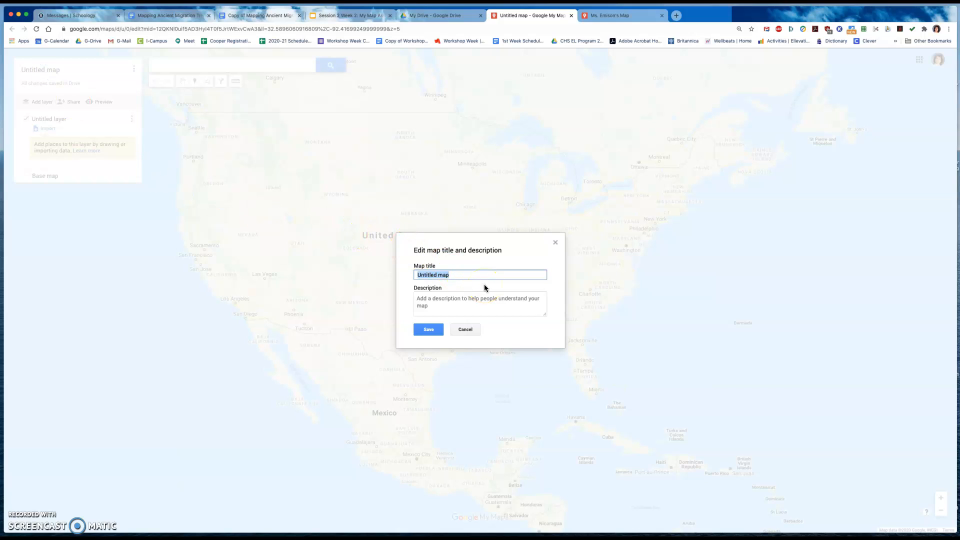
type("Ms. Emison's My Map")
- Add the map description "This map shows where I was born and my favorite places." and save the map details
left_click(453, 304)
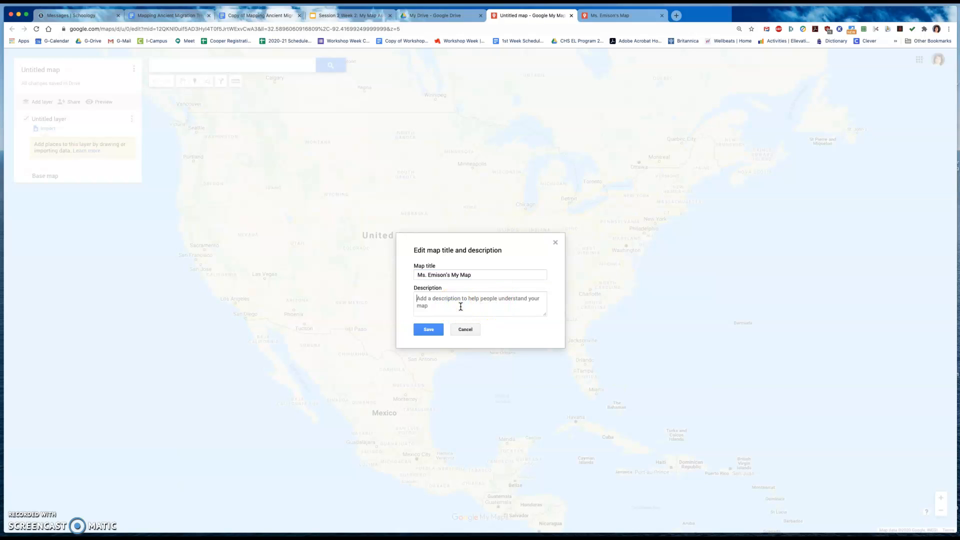
type("This map shows where I was born and my favorite places.")
left_click(427, 329)
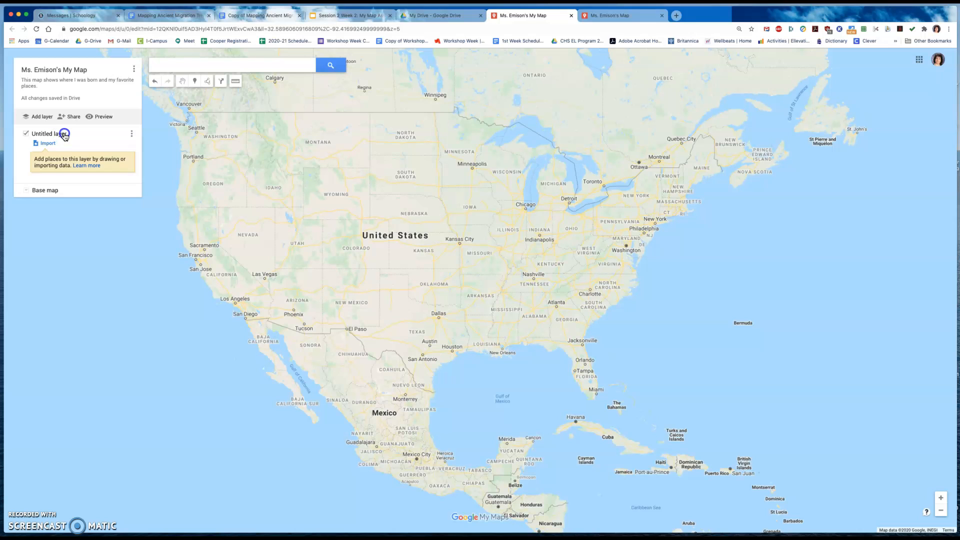
- Rename the untitled layer as "My Birthplace"
left_click(39, 132)
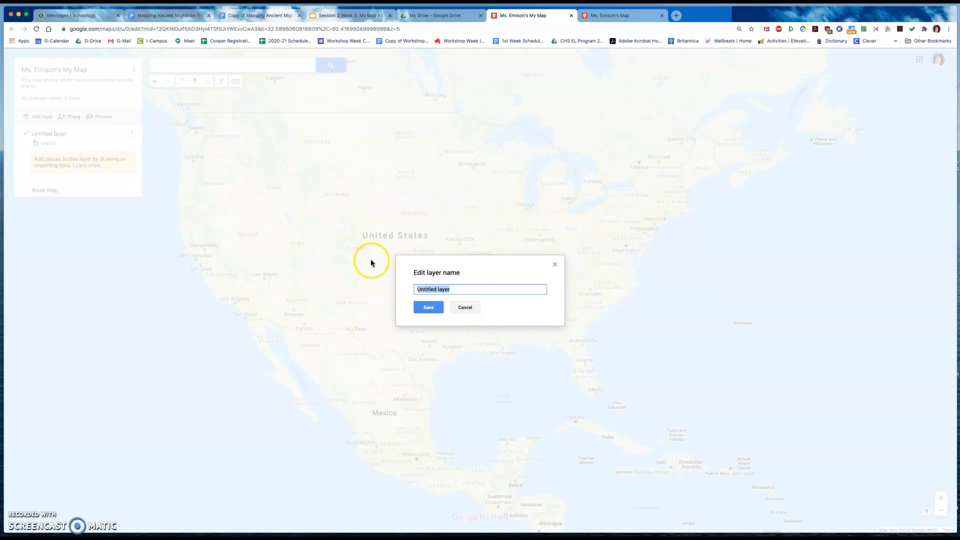
type("Where")
key("BackSpace")
key("BackSpace")
key("BackSpace")
key("BackSpace")
key("BackSpace")
key("BackSpace")
type("My Birthplace")
left_click(428, 307)
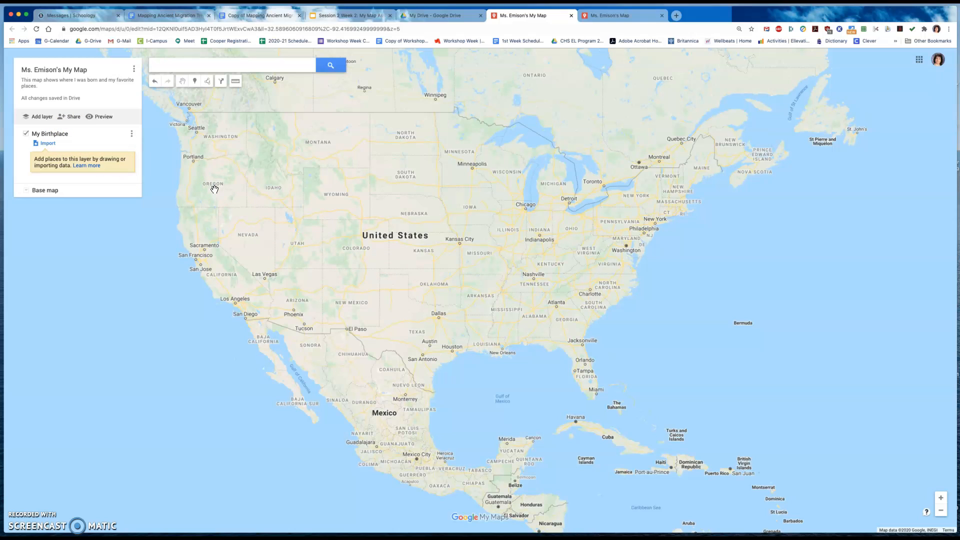
- Search for North Canton, OH, USA and add the place to the My Birthplace layer
left_click(185, 67)
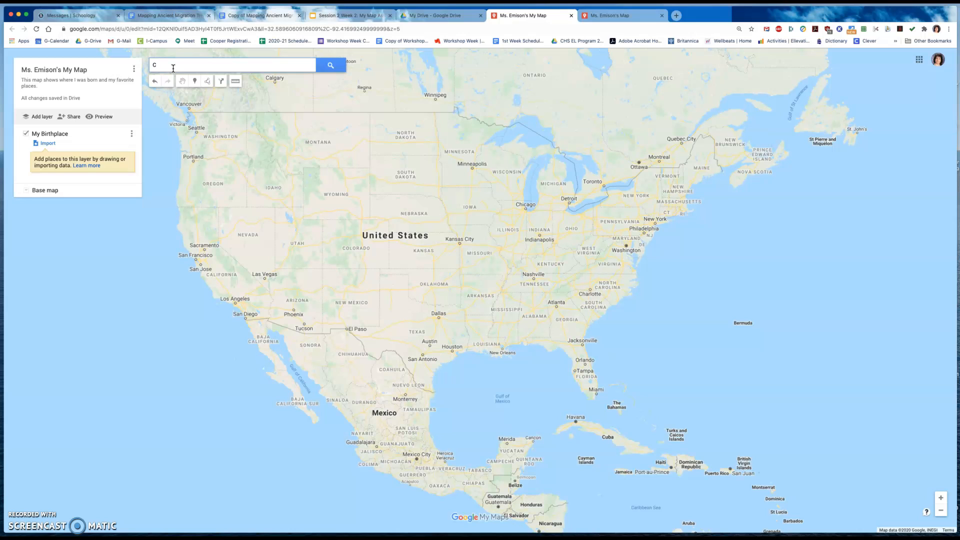
type("rth Canton")
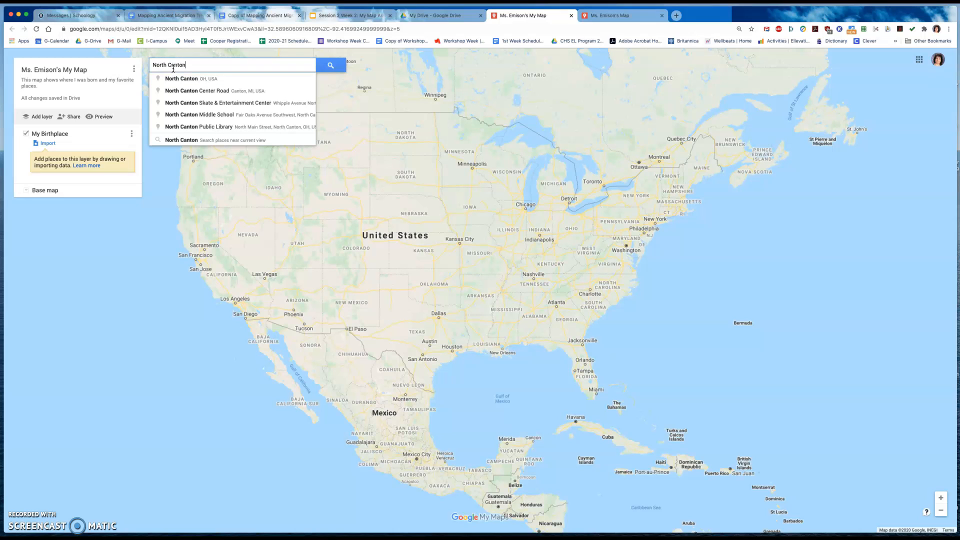
left_click(198, 81)
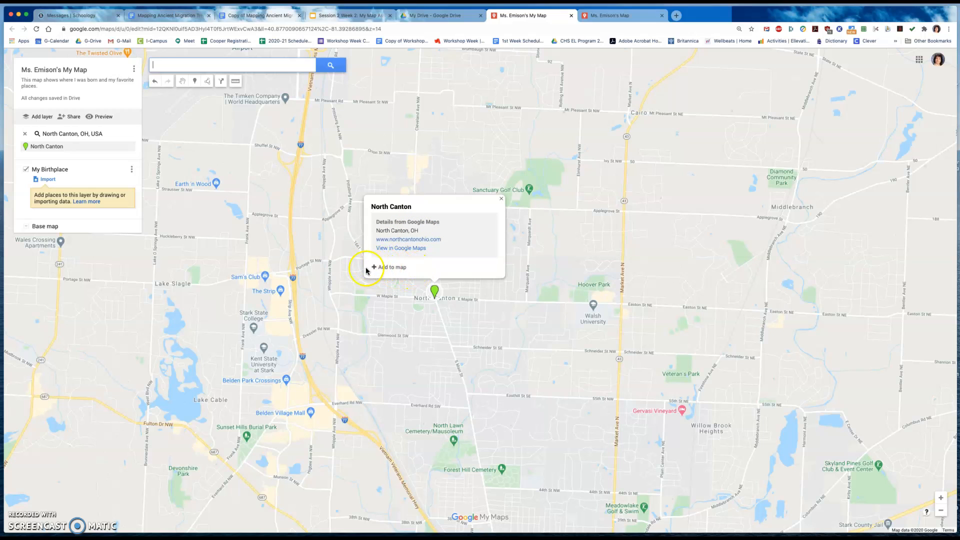
left_click(389, 269)
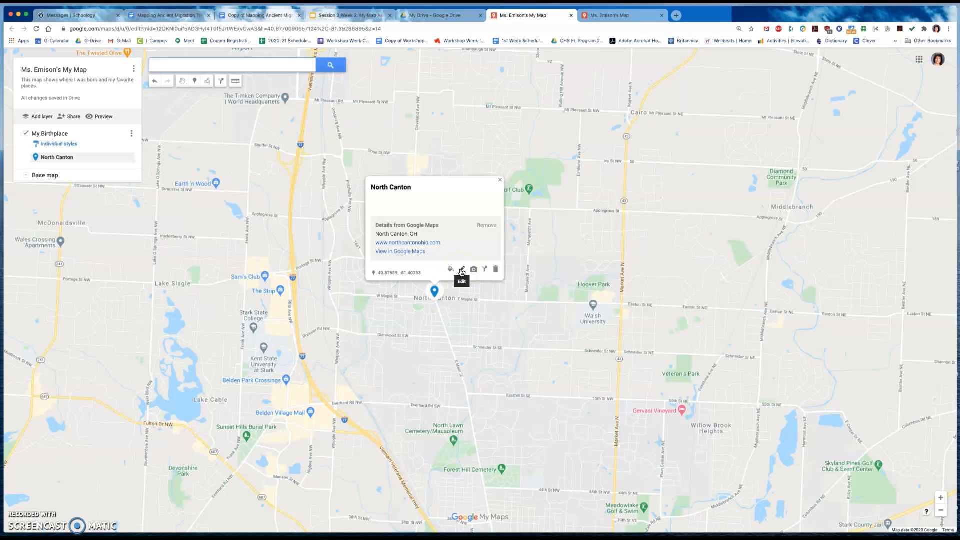
- Save a description on the North Canton marker stating the author's birth there, the birth date, and living there until 18 years old
left_click(461, 271)
left_click(395, 203)
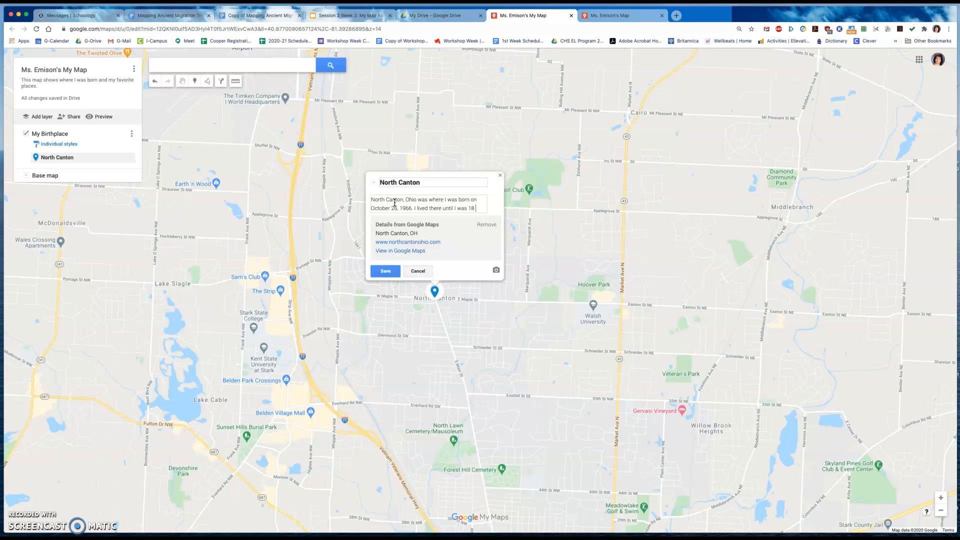
type("rs old.")
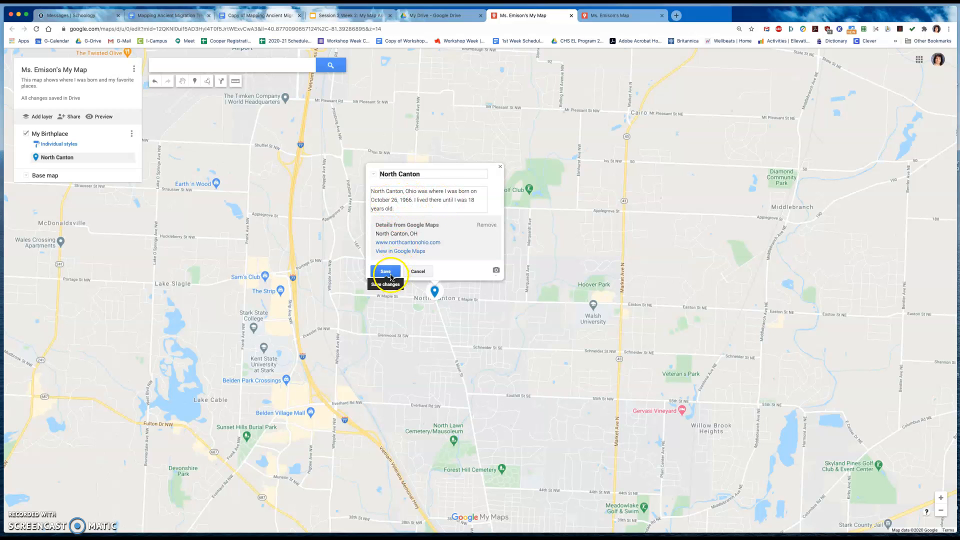
left_click(388, 273)
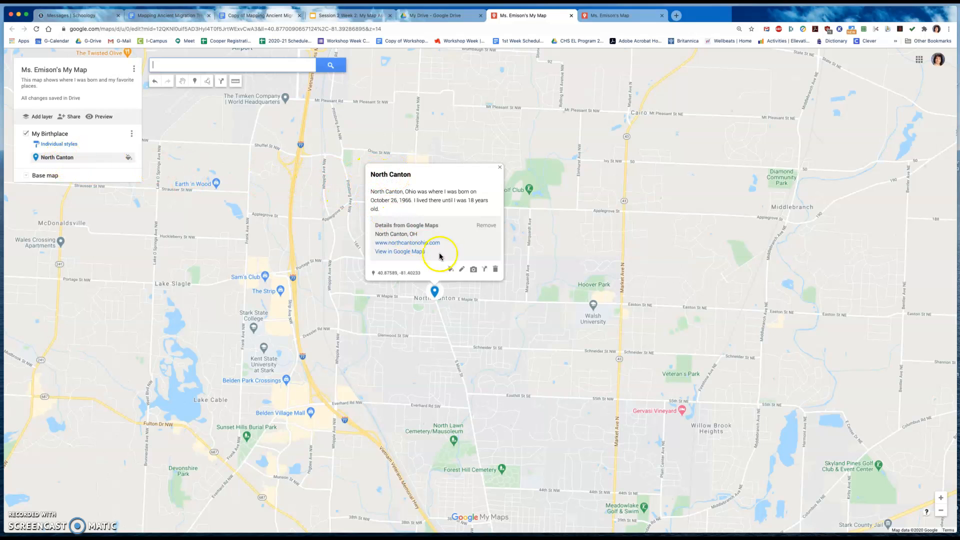
- Find images of "North Canton Ohio" with Google Image Search, attach the first aerial town photo to the North Canton marker and save it
left_click(472, 272)
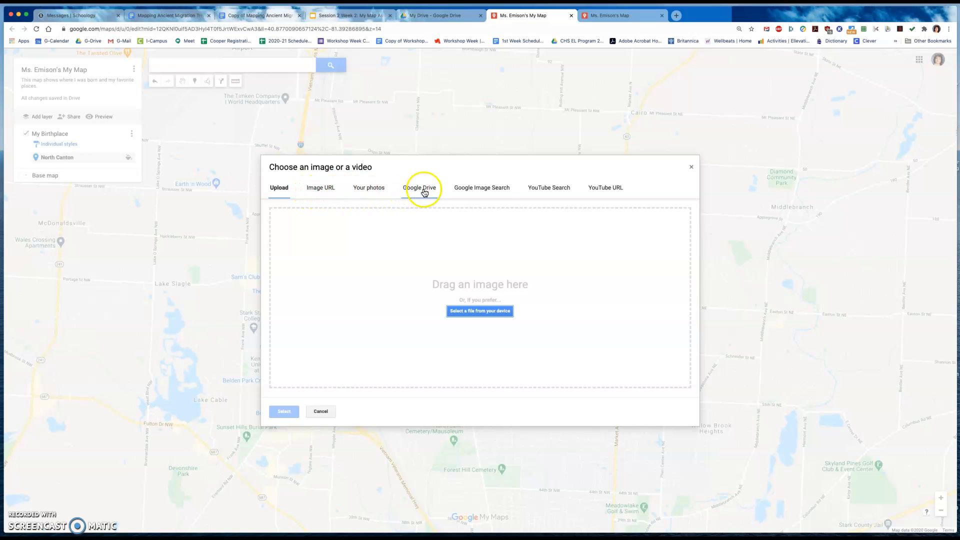
left_click(463, 188)
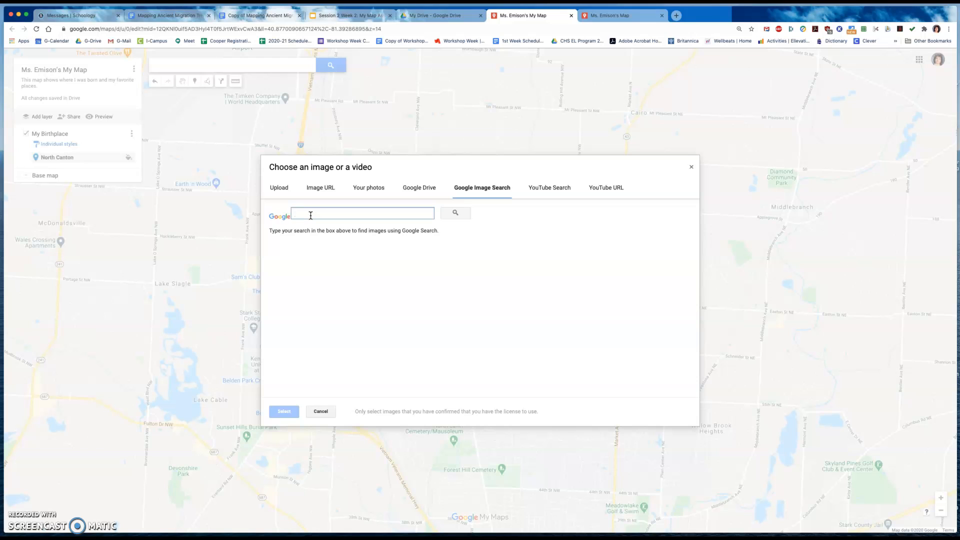
type("North Canton")
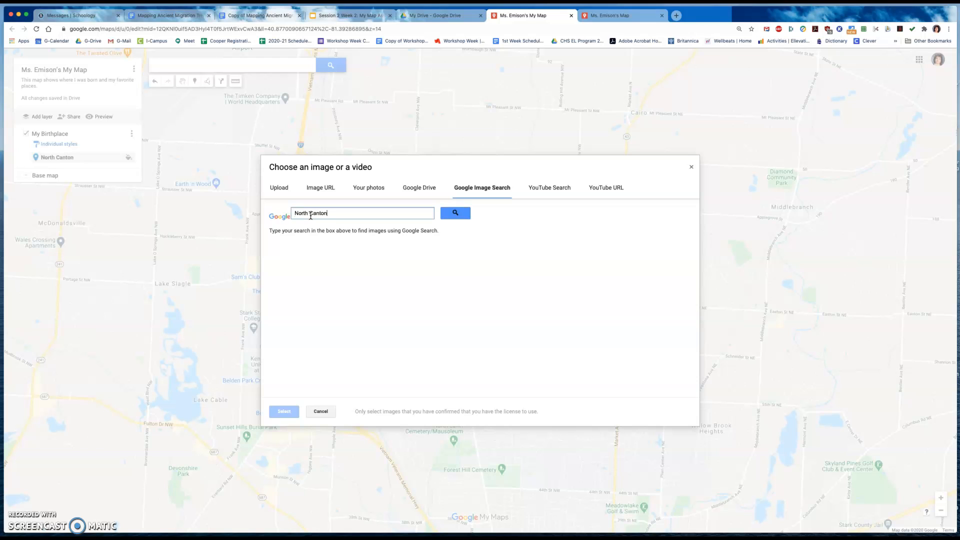
type(" Ohio")
key("Return")
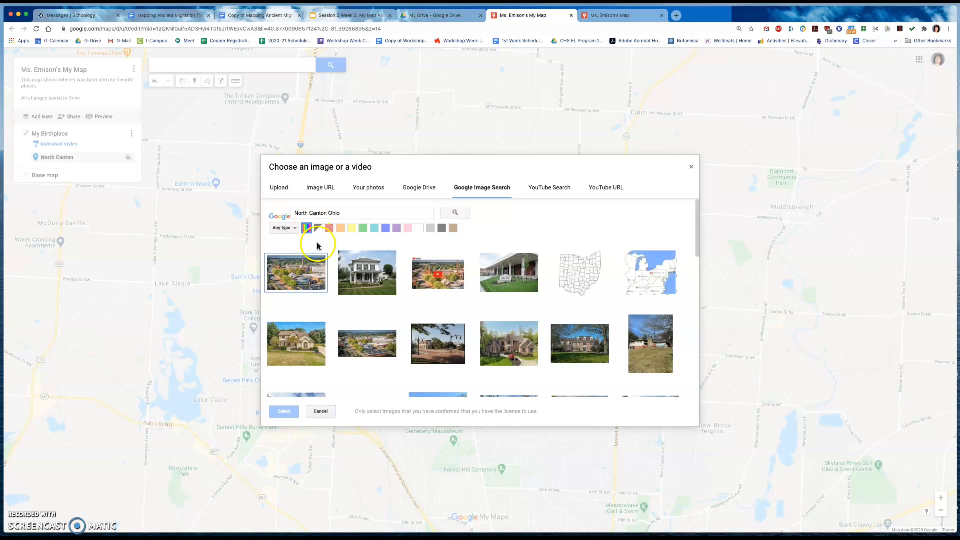
left_click(364, 363)
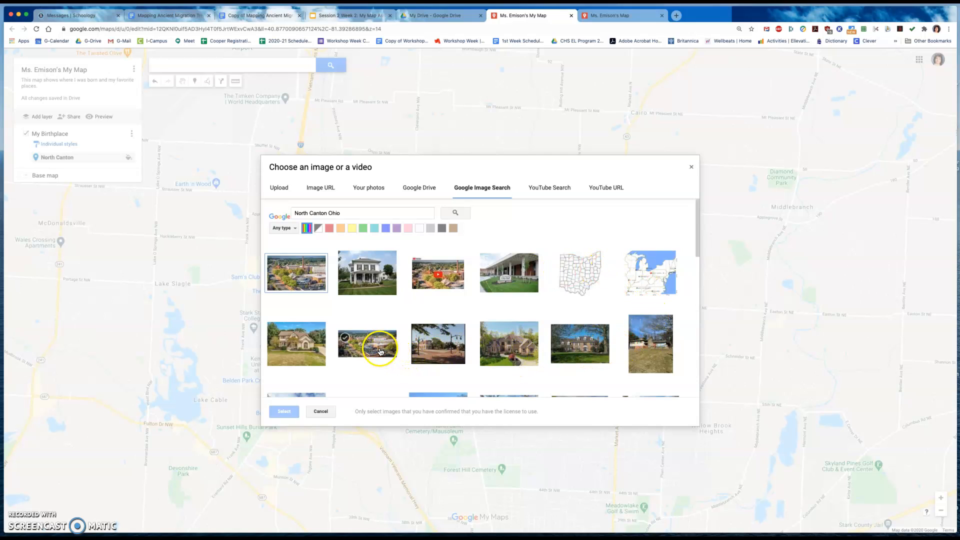
left_click(282, 270)
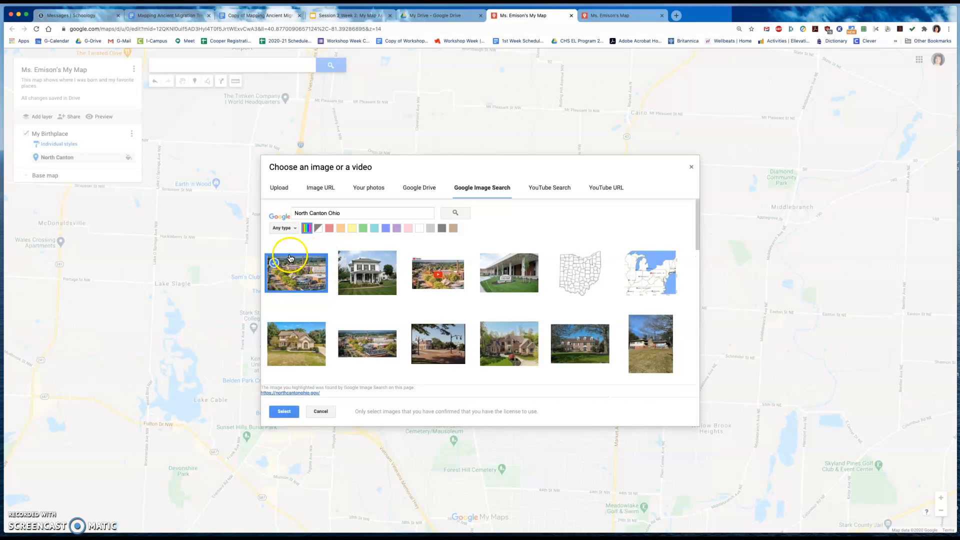
left_click(284, 413)
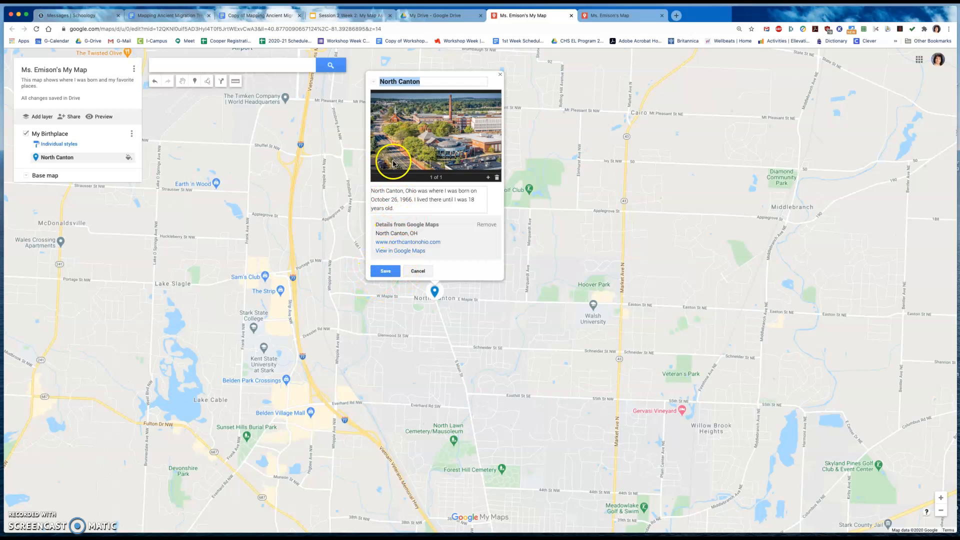
left_click(385, 271)
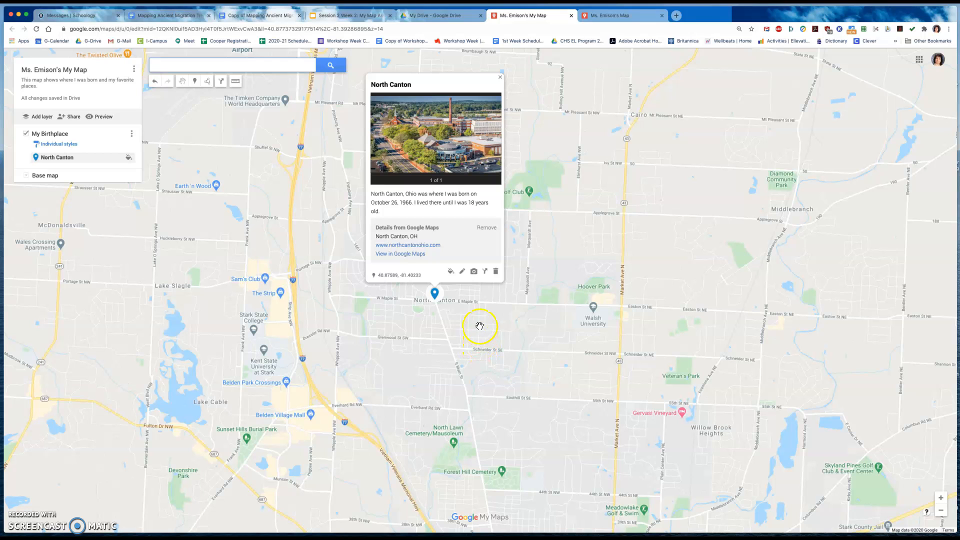
- Style the North Canton marker with the house icon in purple, RGB (156, 39, 176), and close its info card
left_click(451, 273)
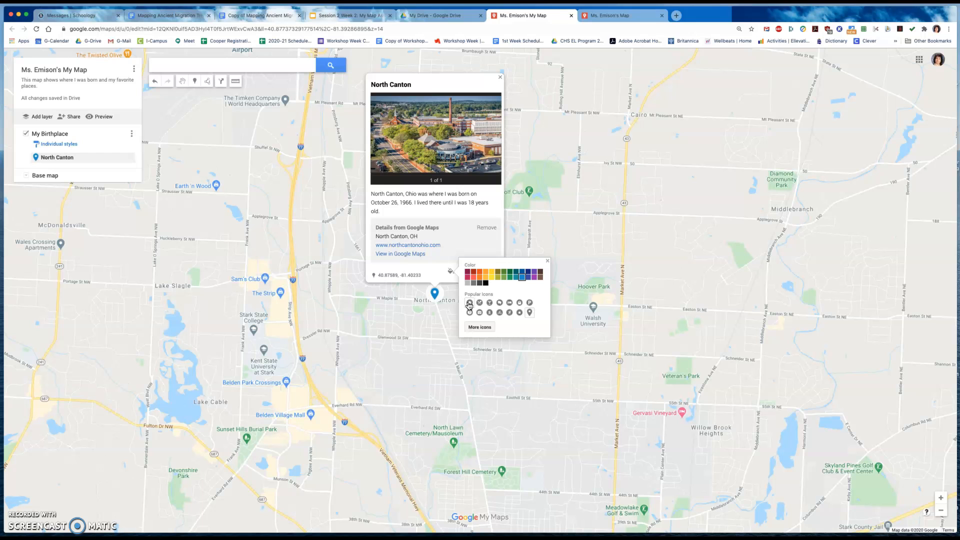
left_click(472, 327)
left_click(492, 322)
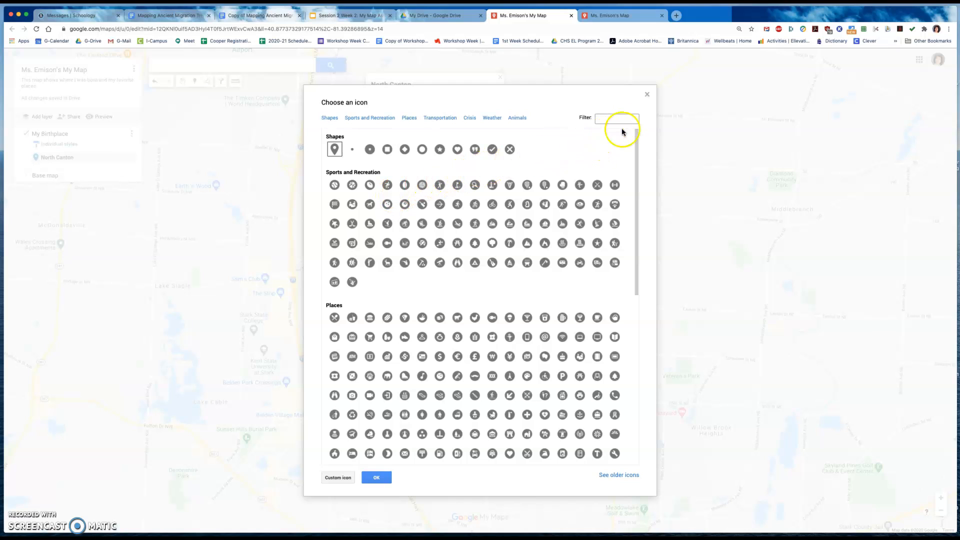
left_click(647, 94)
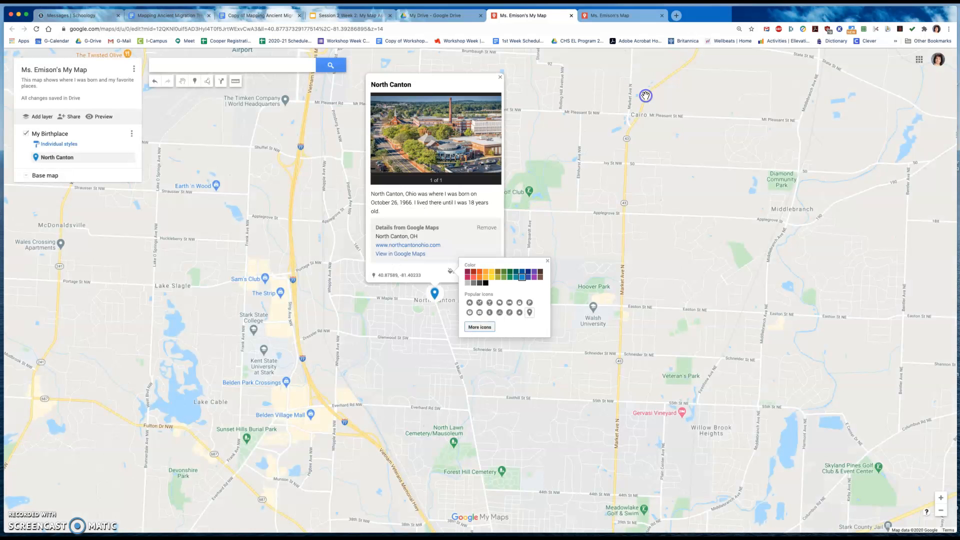
left_click(470, 312)
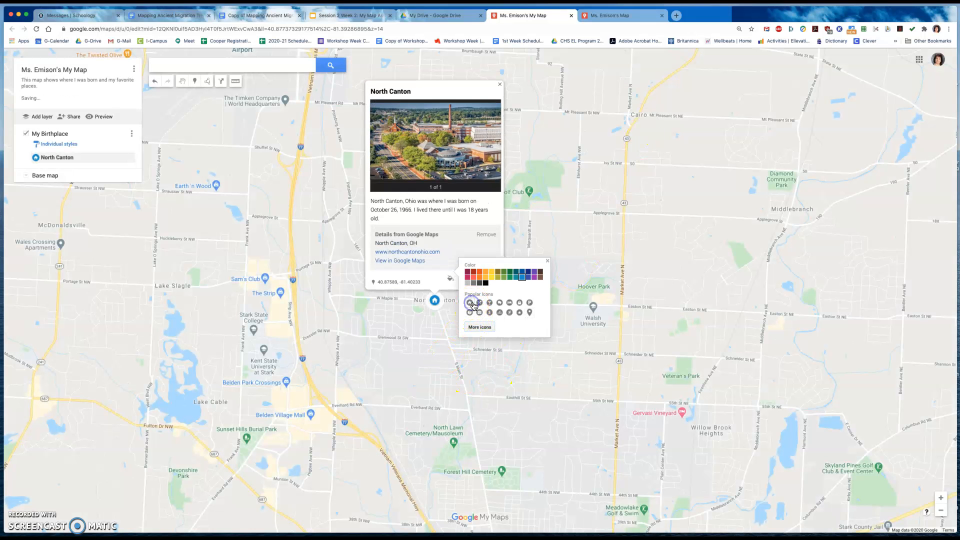
left_click(533, 278)
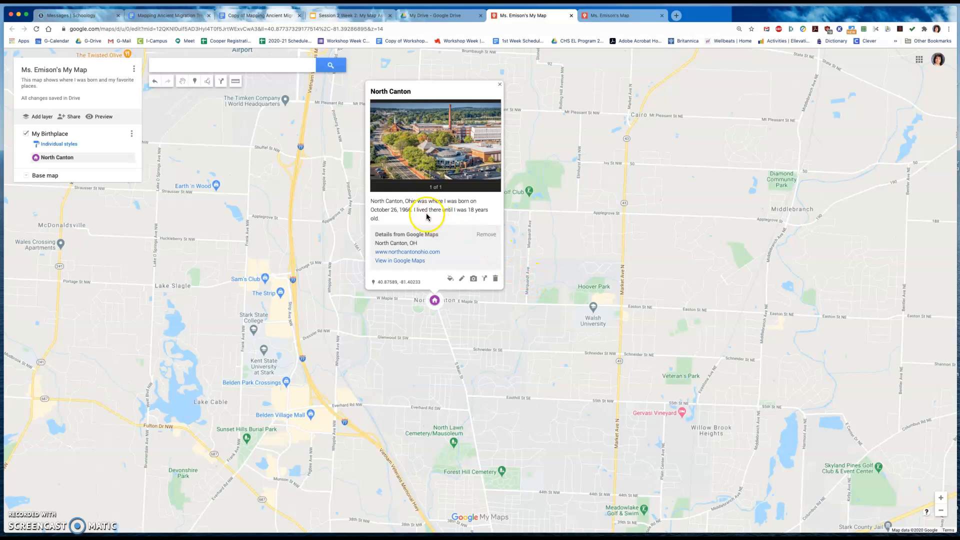
left_click(499, 84)
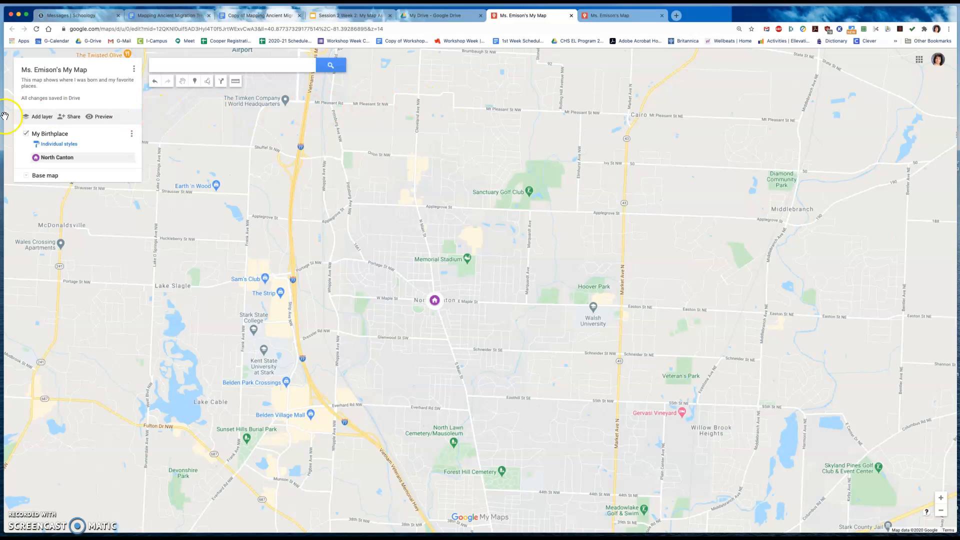
- Add a new layer to the map and name it "My Favorite Places"
left_click(42, 119)
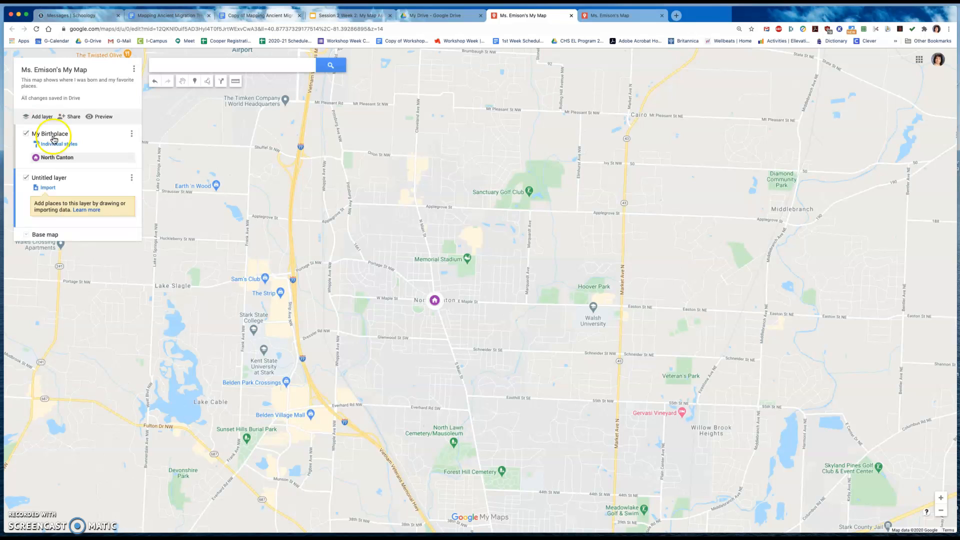
left_click(45, 180)
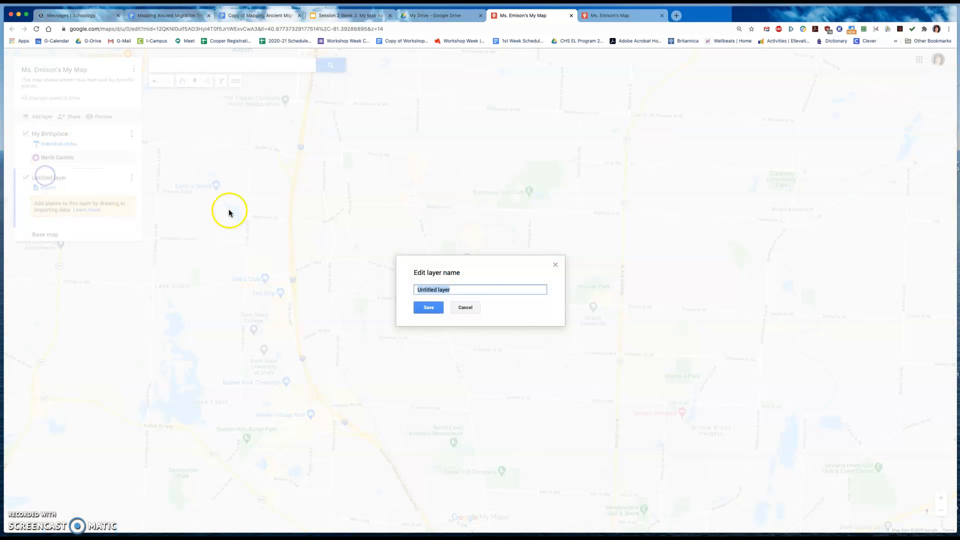
left_click(462, 307)
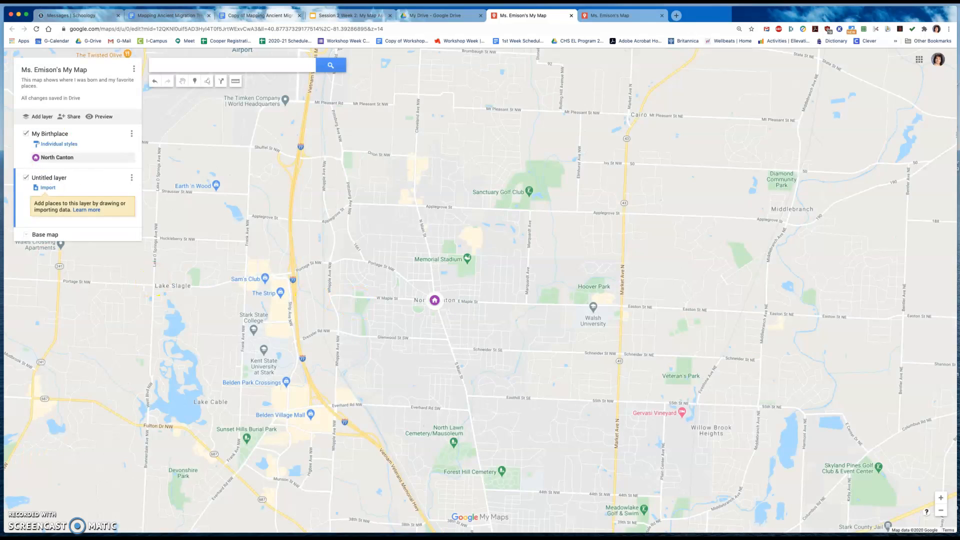
left_click(55, 186)
left_click(57, 181)
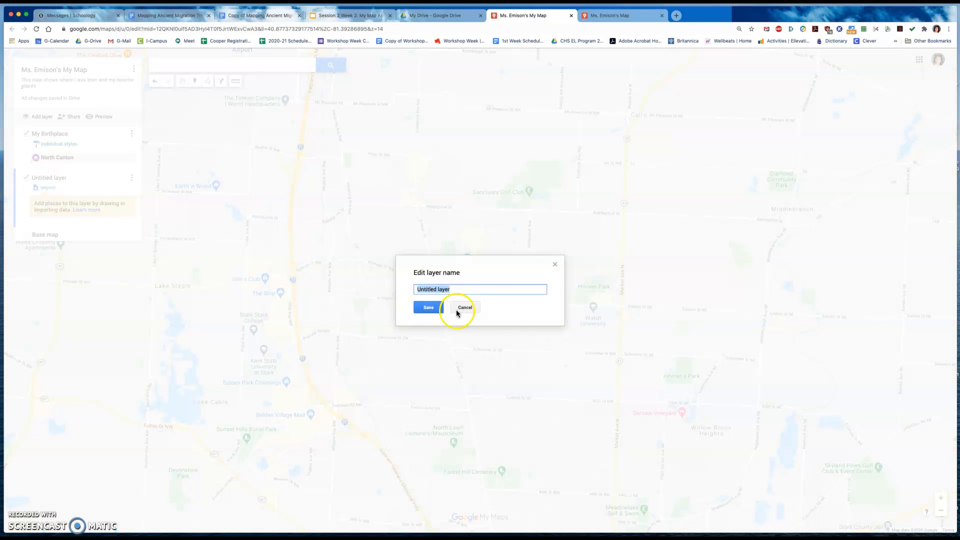
key("BackSpace")
type("My Favor")
left_click(427, 307)
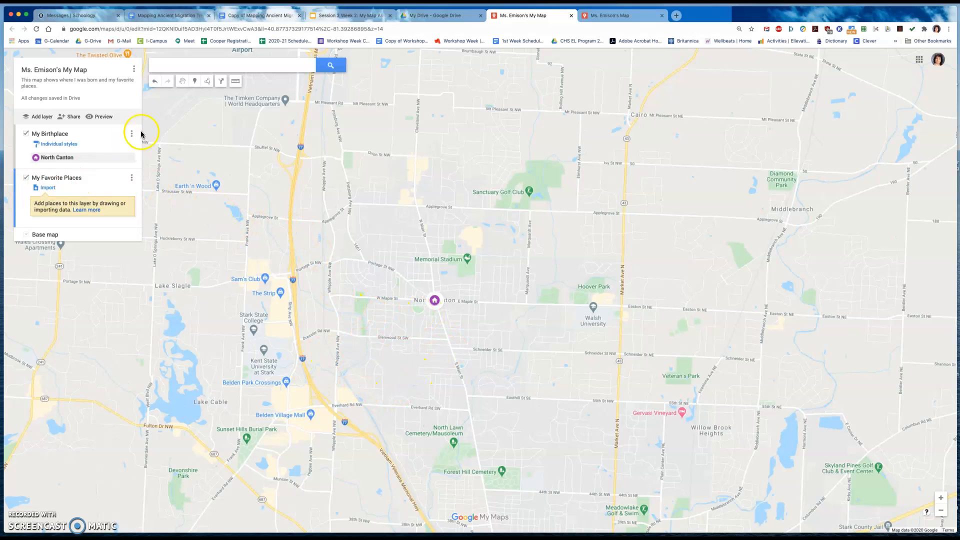
- Search for London, England, UK and add the place to the My Favorite Places layer
left_click(193, 65)
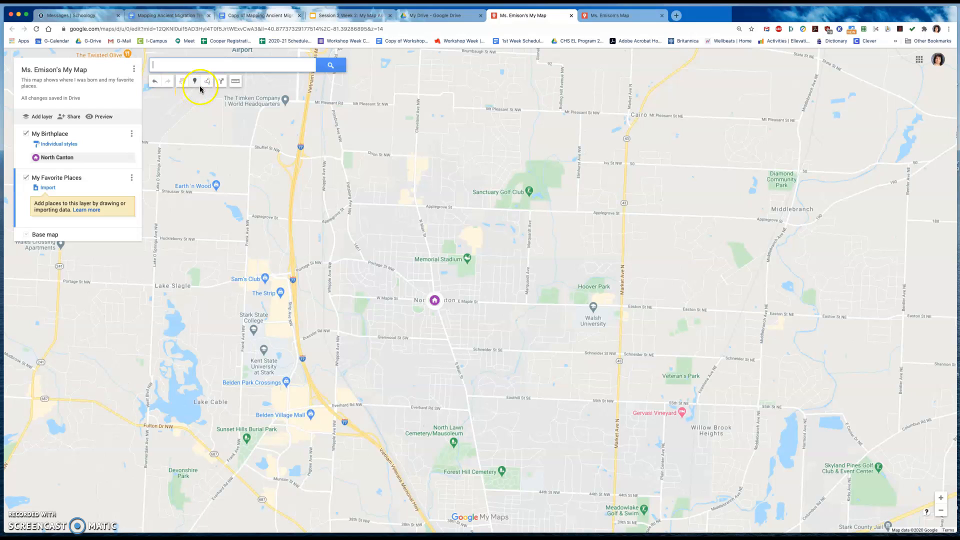
left_click(204, 69)
type("Lon")
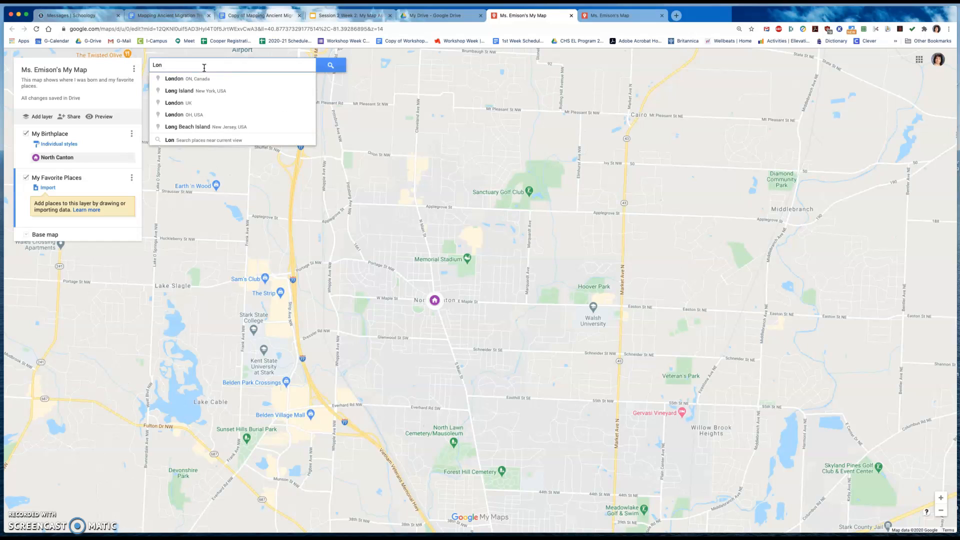
type("don, England")
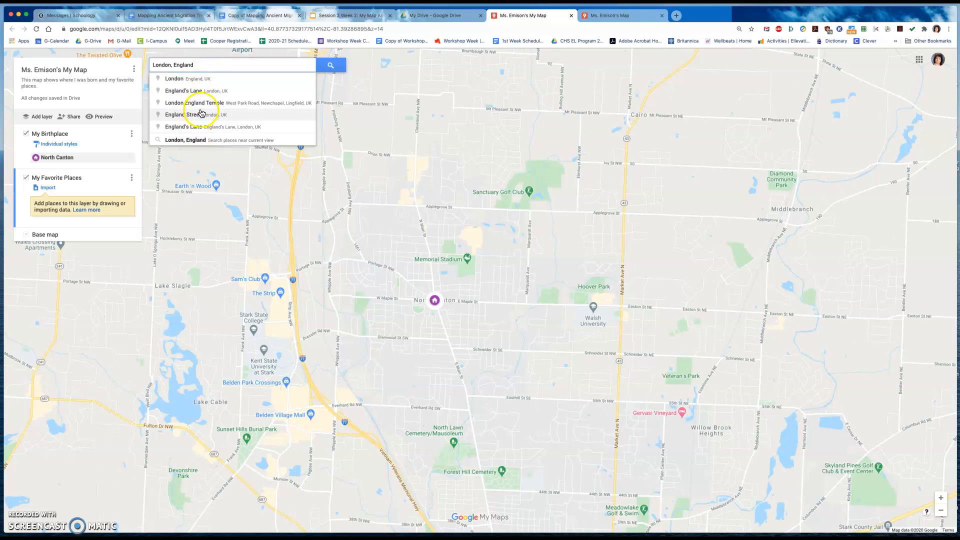
left_click(201, 81)
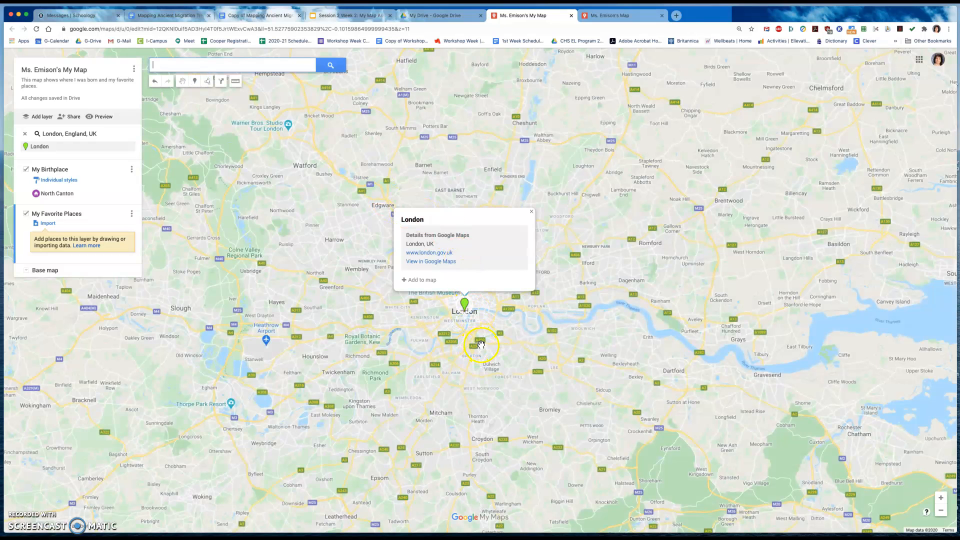
left_click(417, 280)
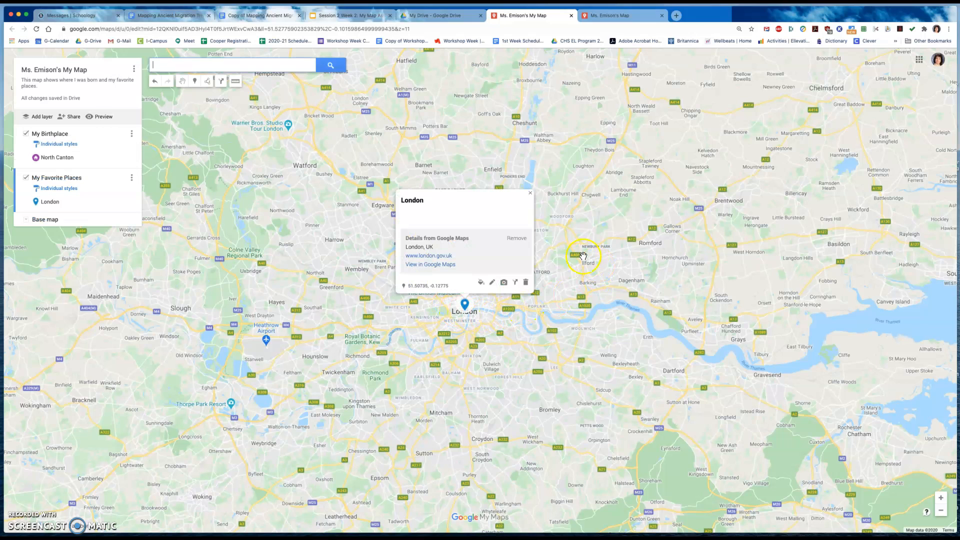
- Save the London marker description "I spent 3 months in England when I was in college. I liked seeing Buckingham palace, where the queen of England lives."
left_click(492, 284)
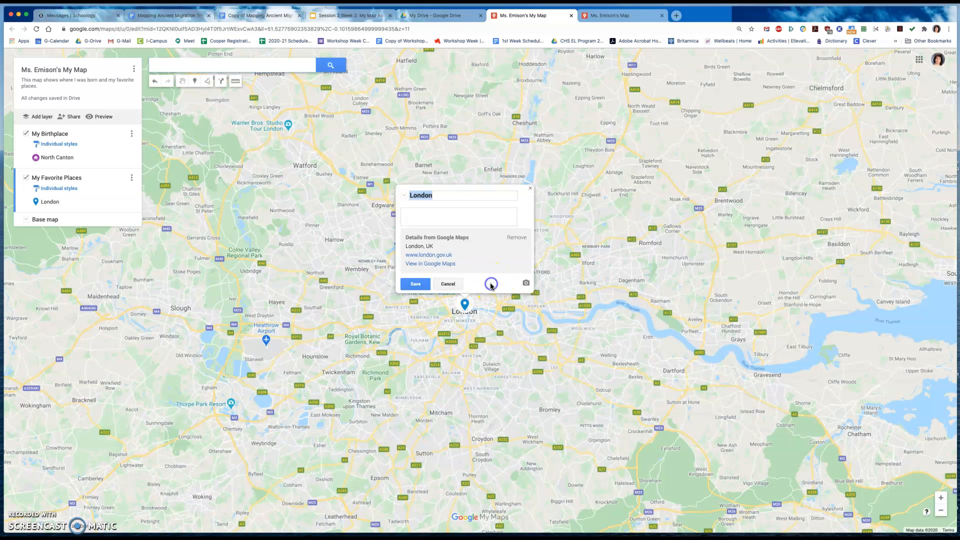
left_click(418, 216)
type("I spent 3 months in England when I was")
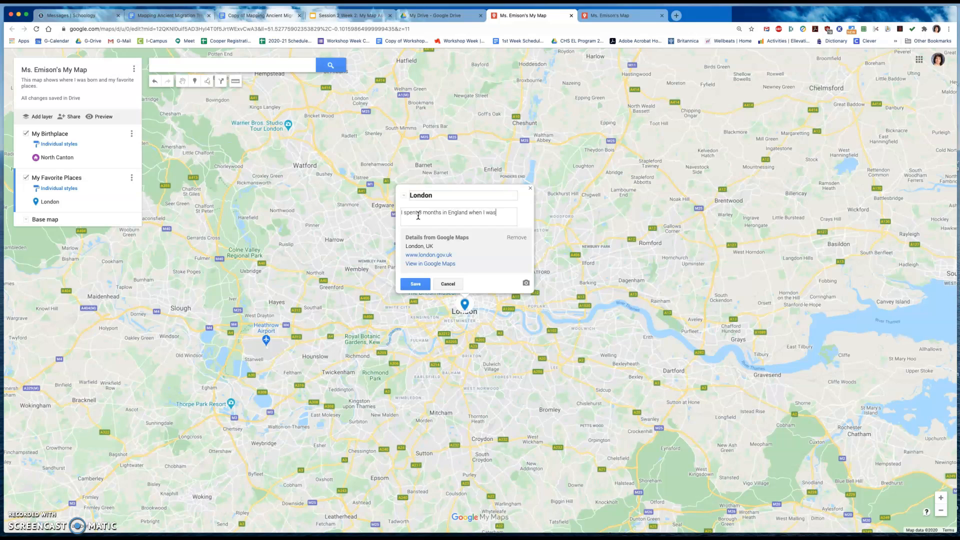
type(" in ")
type("college")
type(". I love")
type("rc")
type("ing Bucking")
type("ham palace")
type(", where the que")
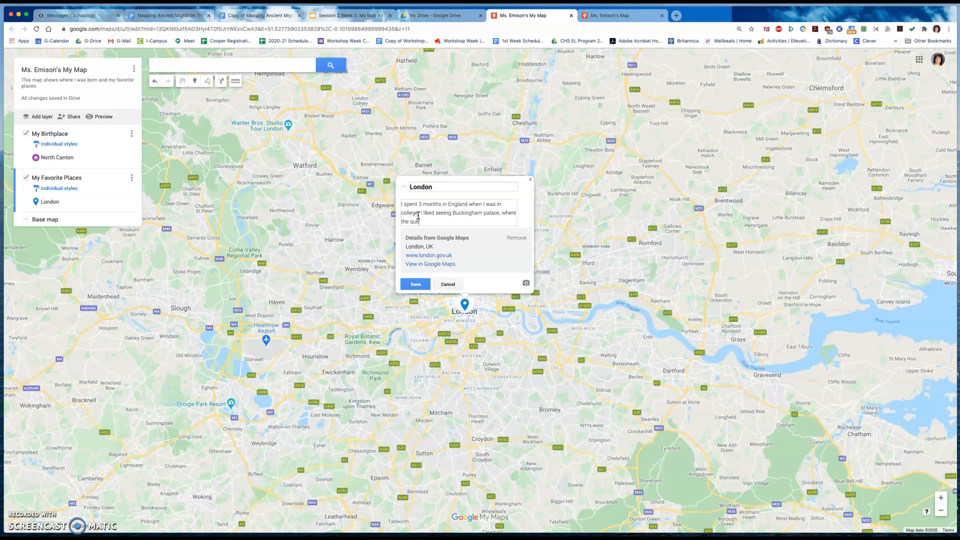
type("en of England lives.")
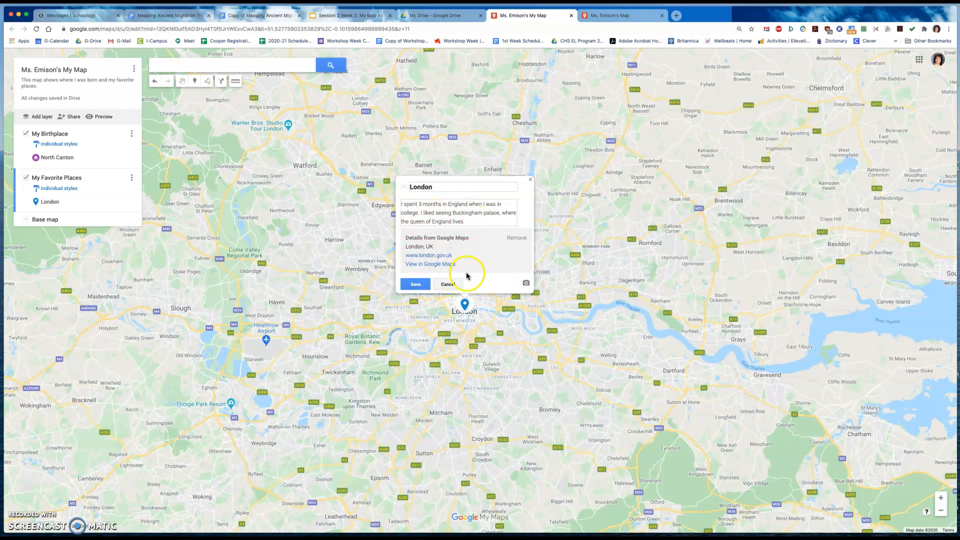
left_click(418, 285)
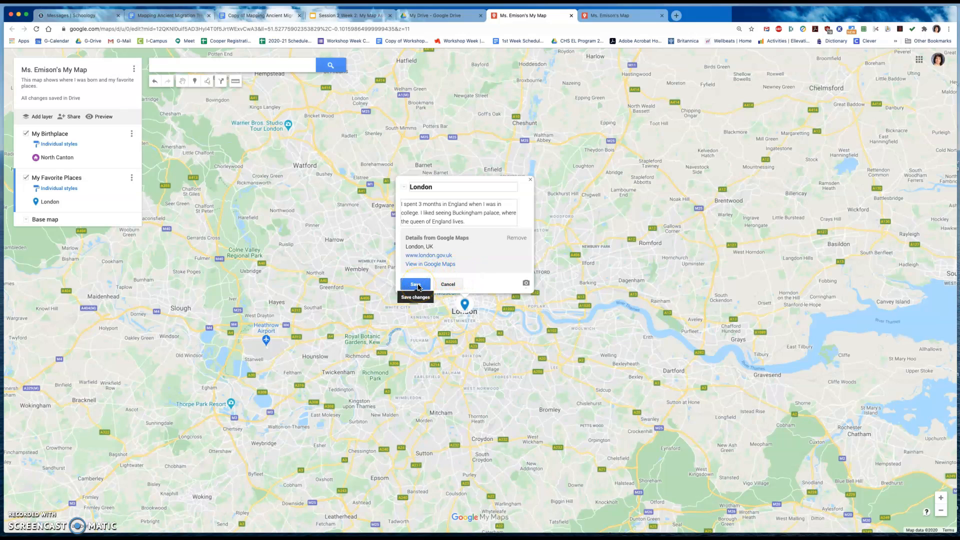
left_click(418, 285)
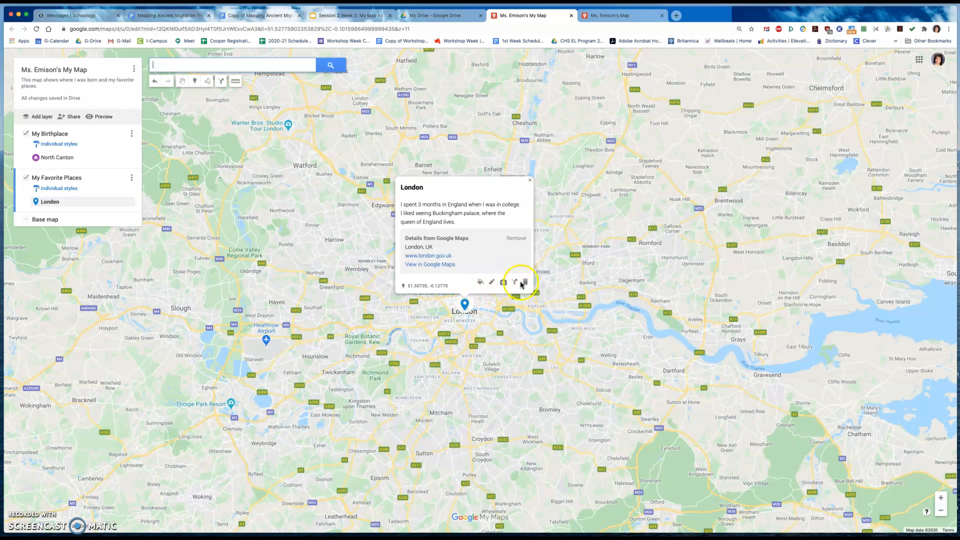
- Search Google Image Search for "London, England" to find a picture for the London marker
left_click(504, 284)
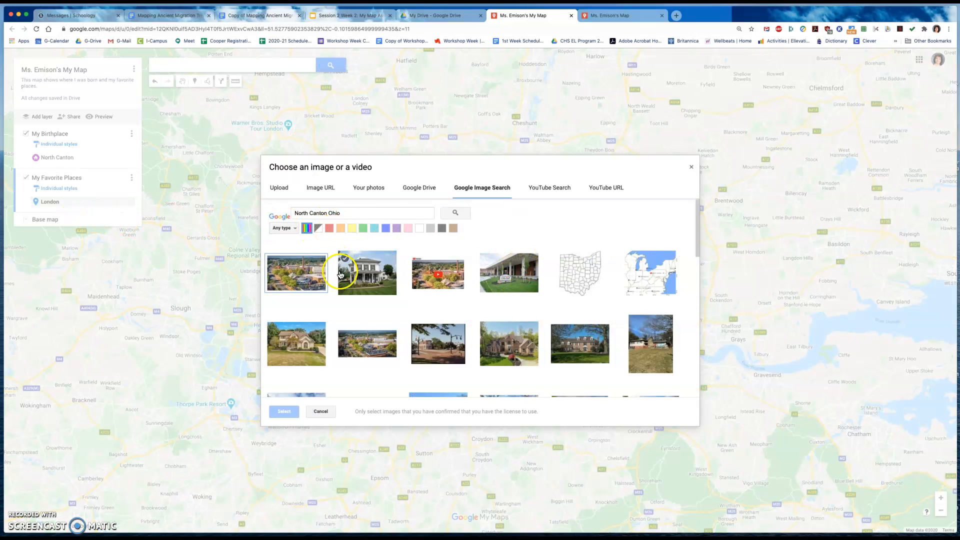
triple_click(343, 214)
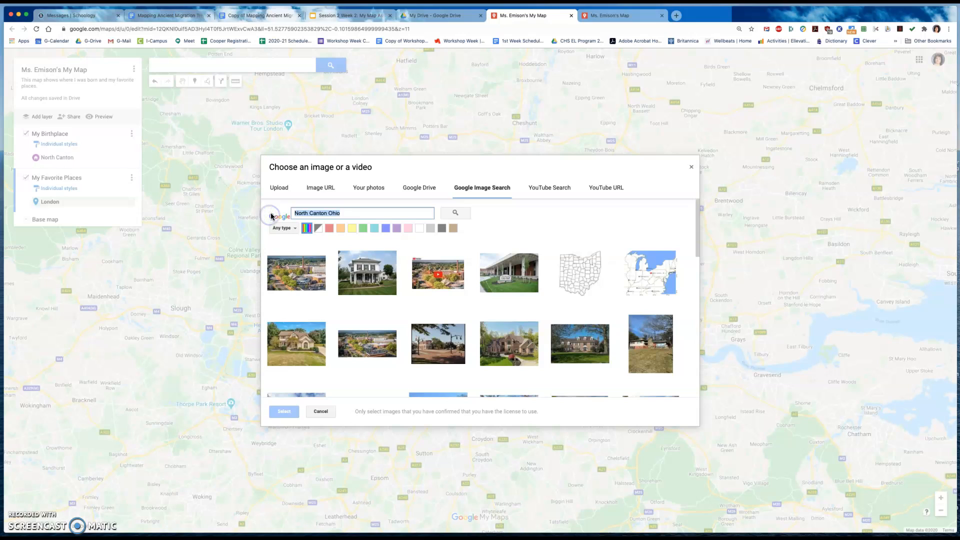
type("FL")
type("ondon")
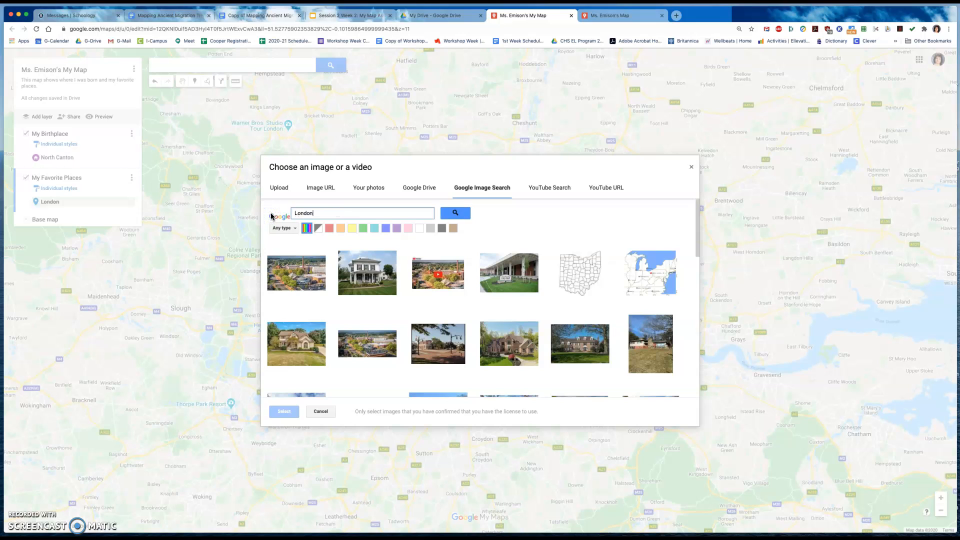
key("Return")
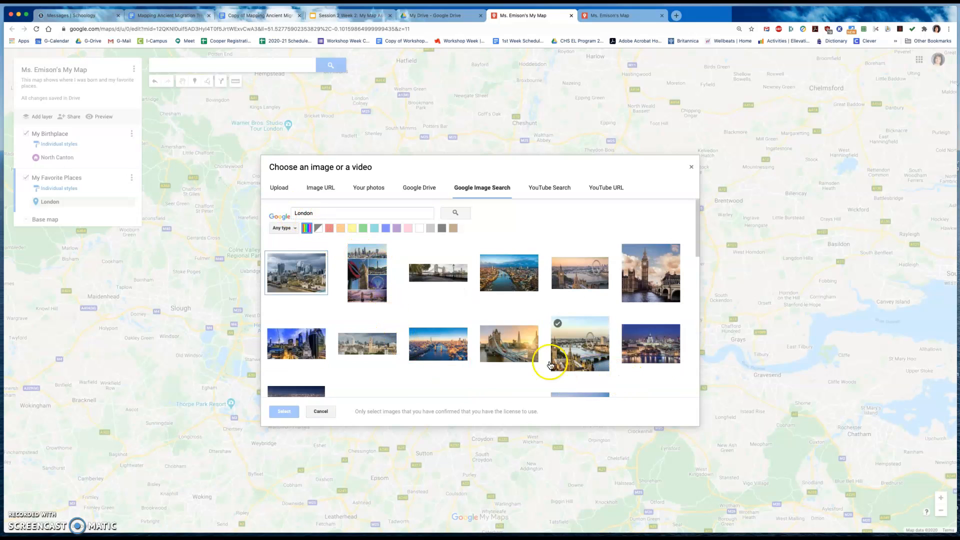
left_click(343, 212)
type(", Englan")
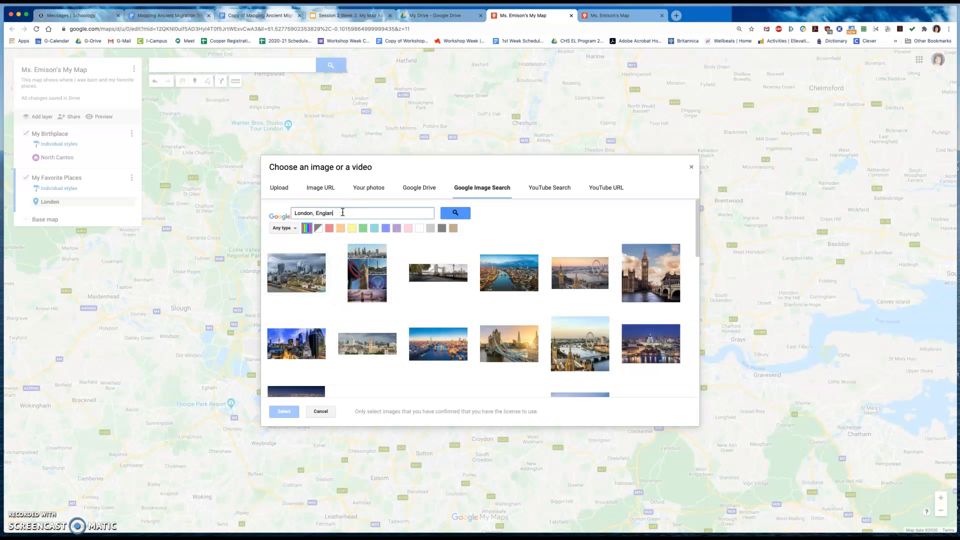
type("d")
key("Return")
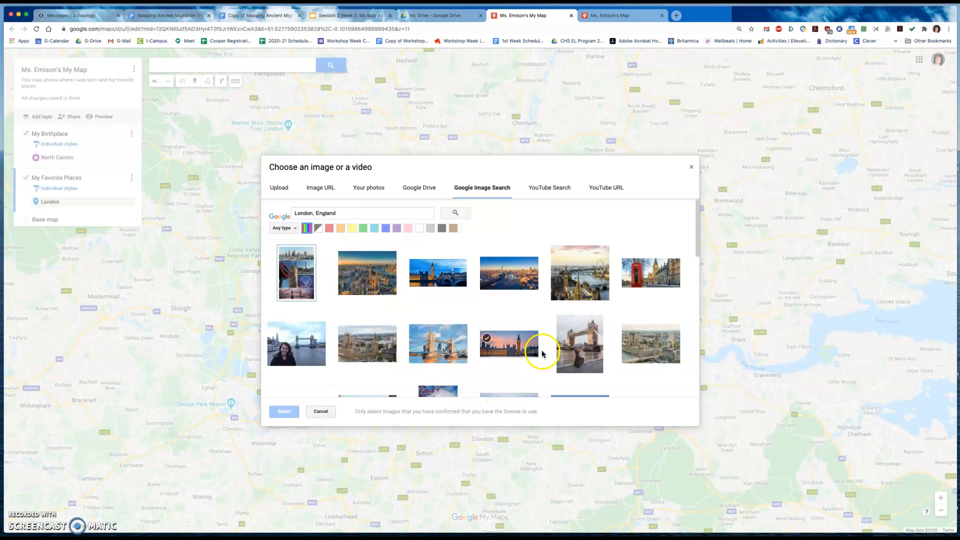
- Attach the portrait photo of Big Ben above a rainy, crowded street to the London marker
scroll(580, 345, "down", 2)
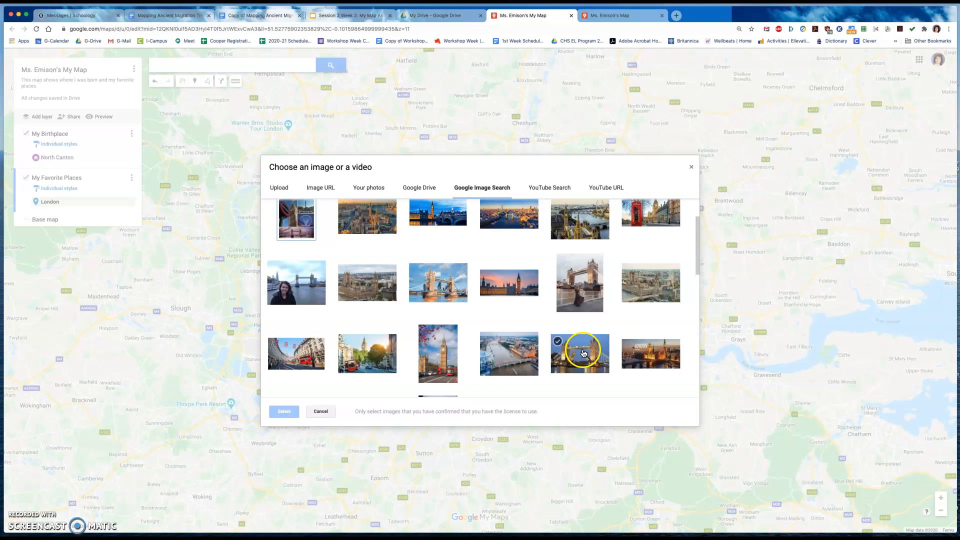
scroll(581, 360, "down", 1)
scroll(581, 362, "down", 3)
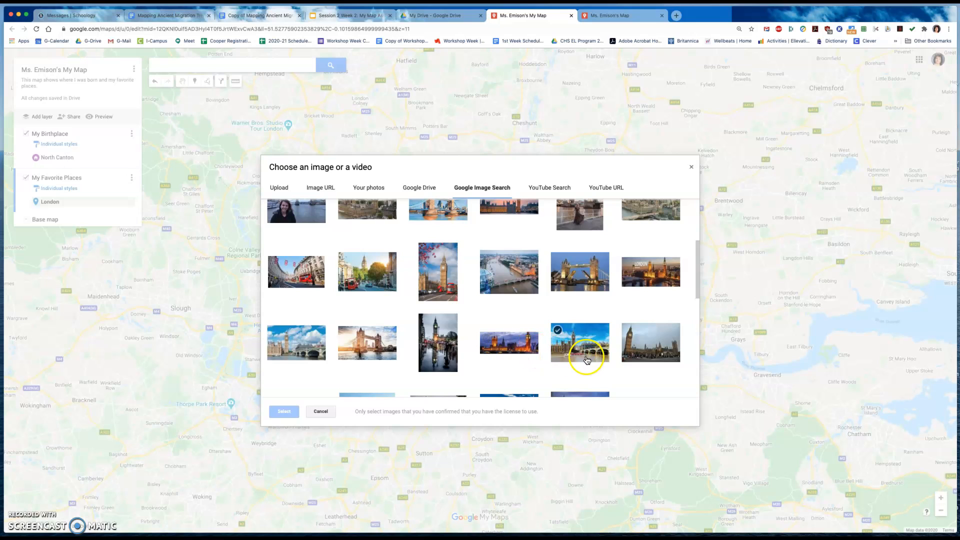
scroll(587, 360, "down", 1)
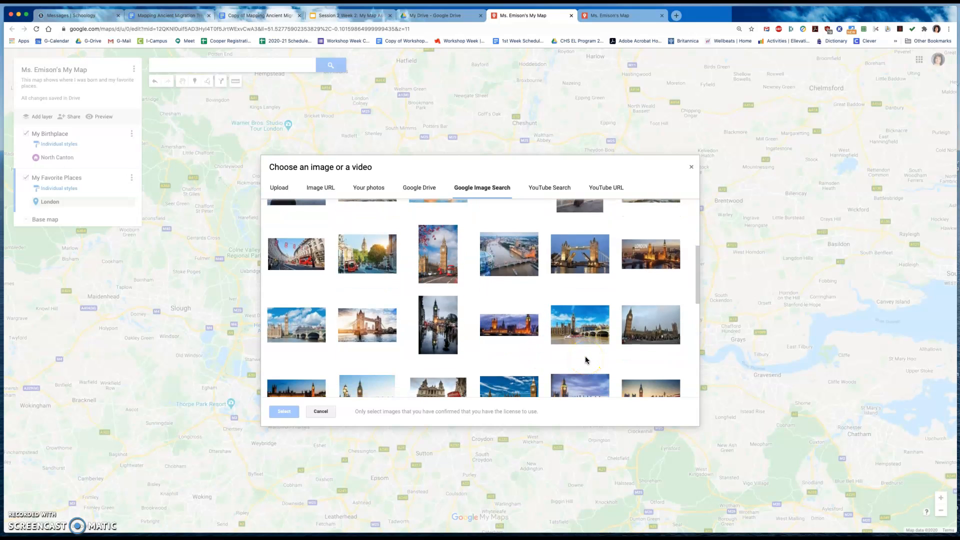
scroll(587, 360, "down", 4)
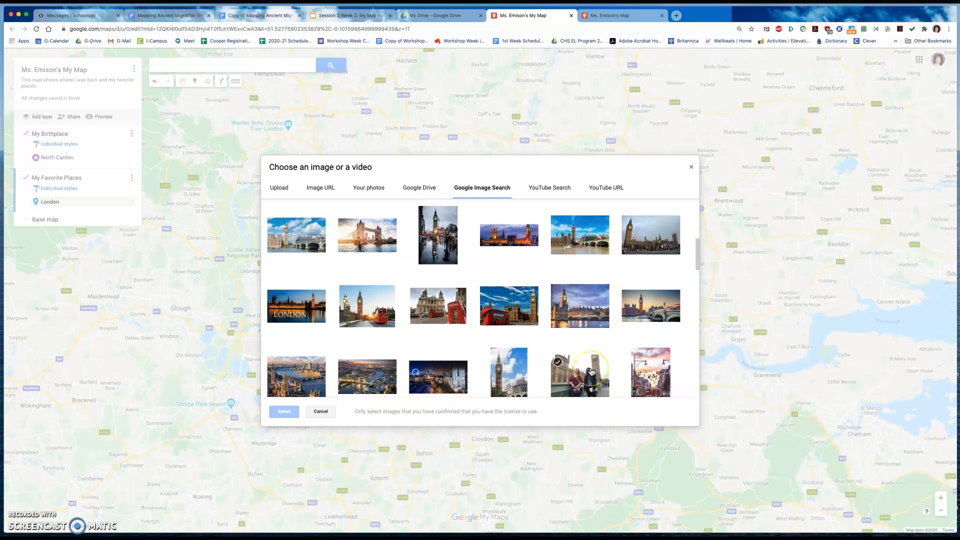
scroll(590, 371, "up", 8)
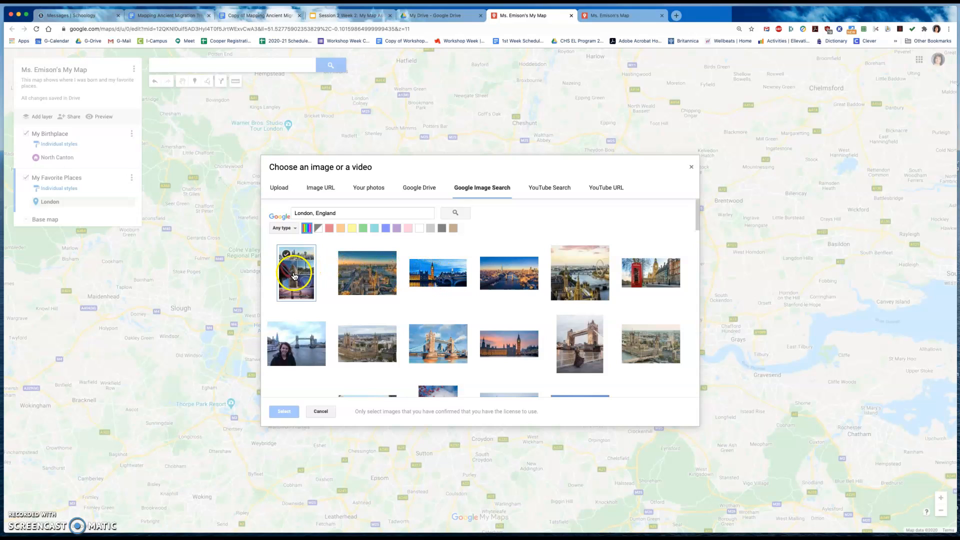
scroll(400, 315, "down", 1)
scroll(505, 336, "down", 3)
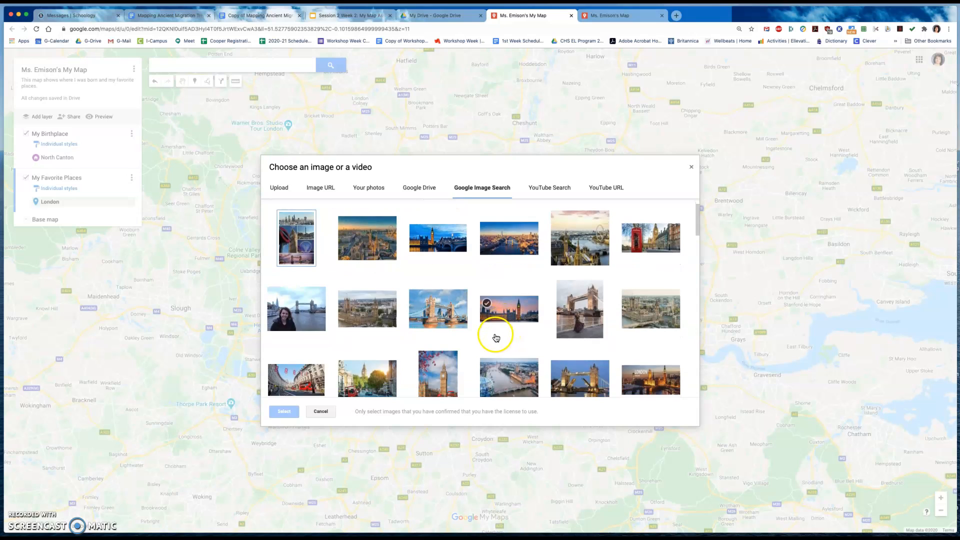
scroll(500, 340, "down", 3)
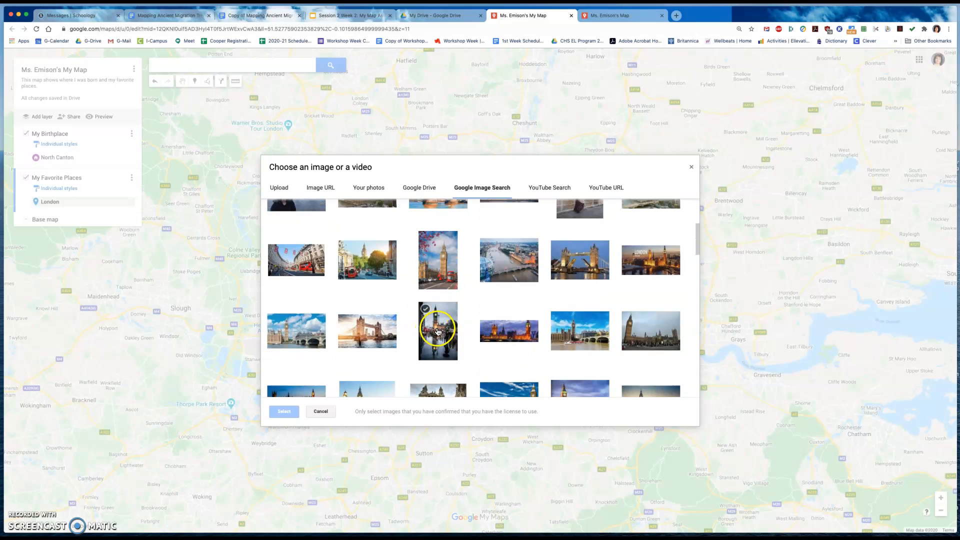
left_click(439, 334)
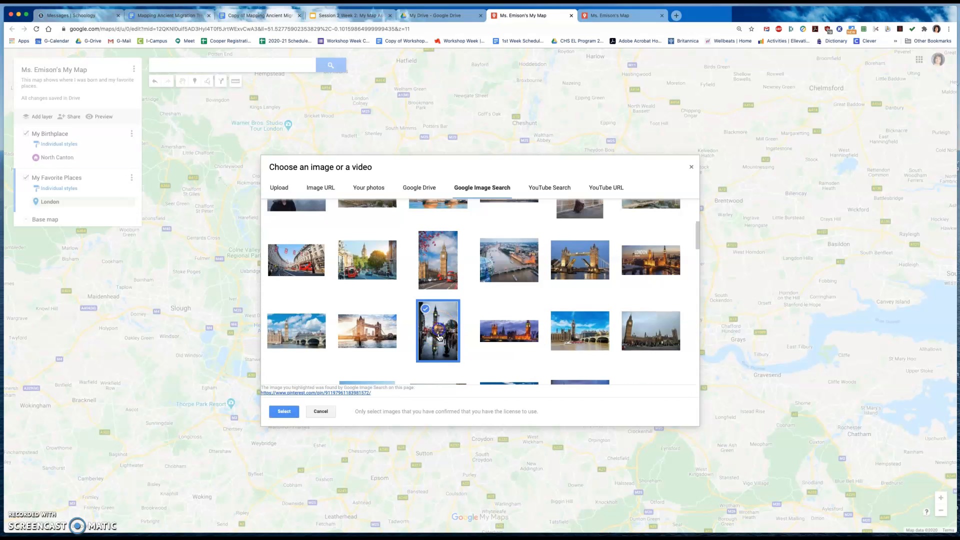
left_click(286, 411)
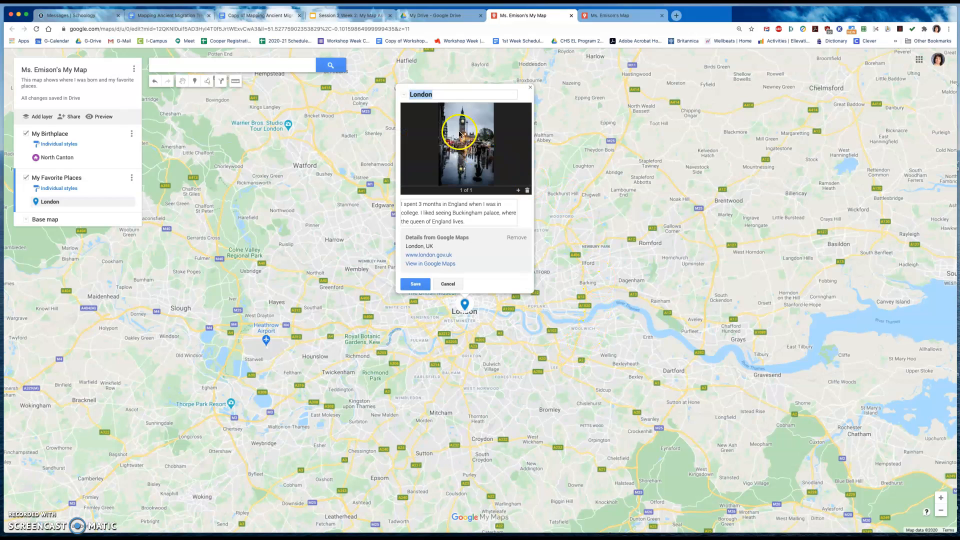
- Try the aerial sunset photo of London as a second marker image, flip between both images, and delete the second one
left_click(518, 191)
left_click(368, 273)
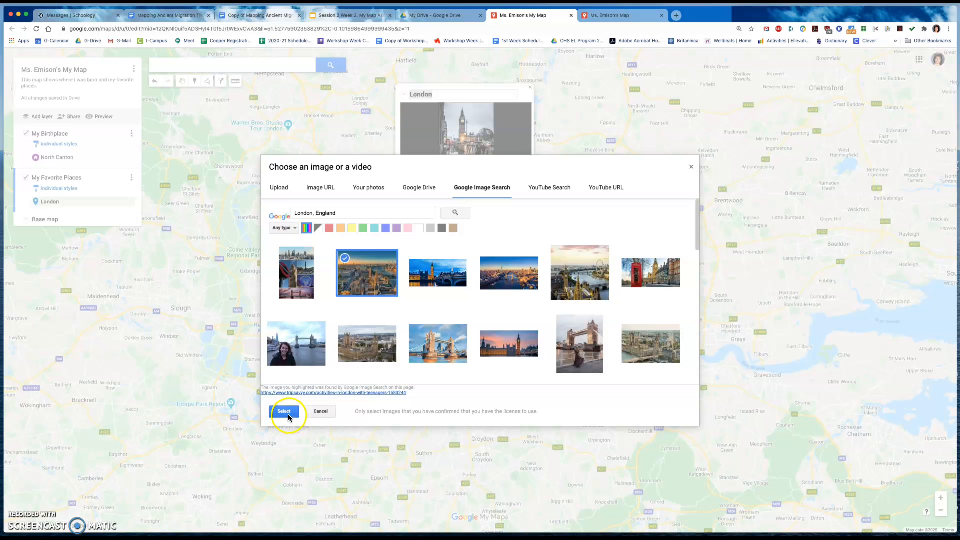
left_click(289, 416)
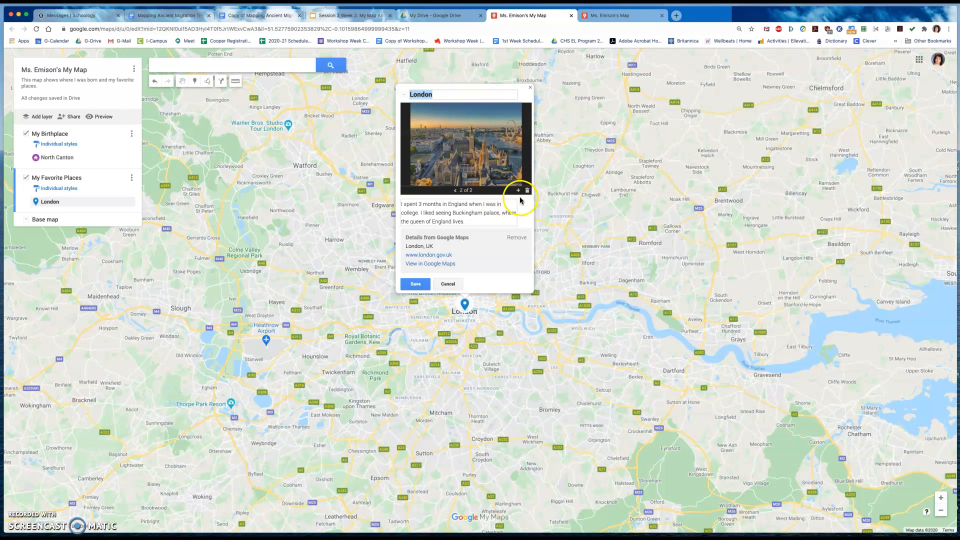
left_click(454, 191)
left_click(477, 190)
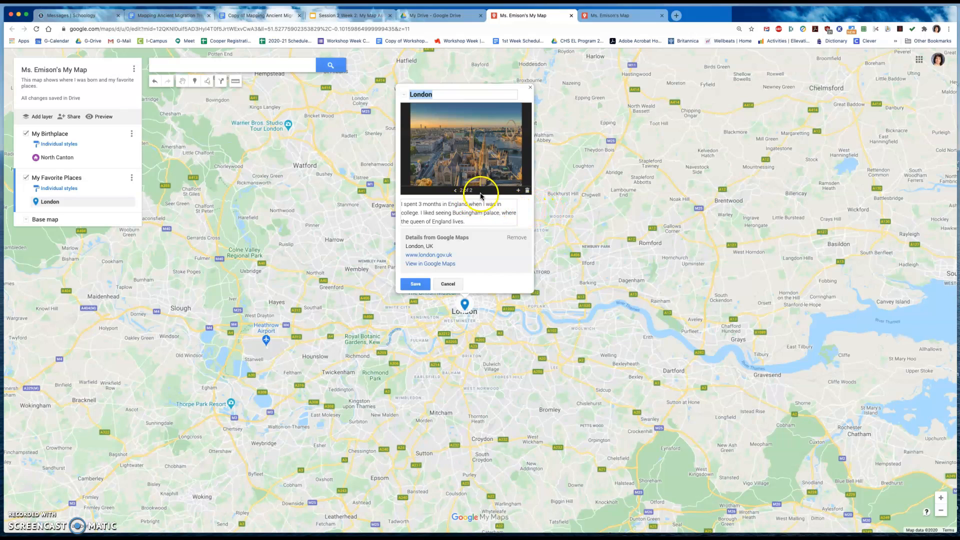
left_click(528, 192)
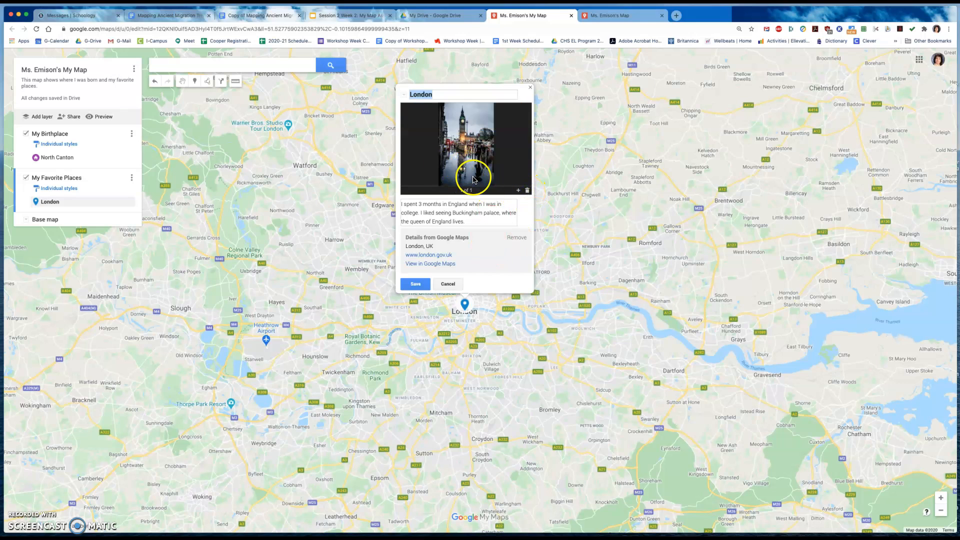
- Add the aerial sunset photo of London as the London marker's second image, save the marker and close its card
left_click(518, 191)
left_click(369, 289)
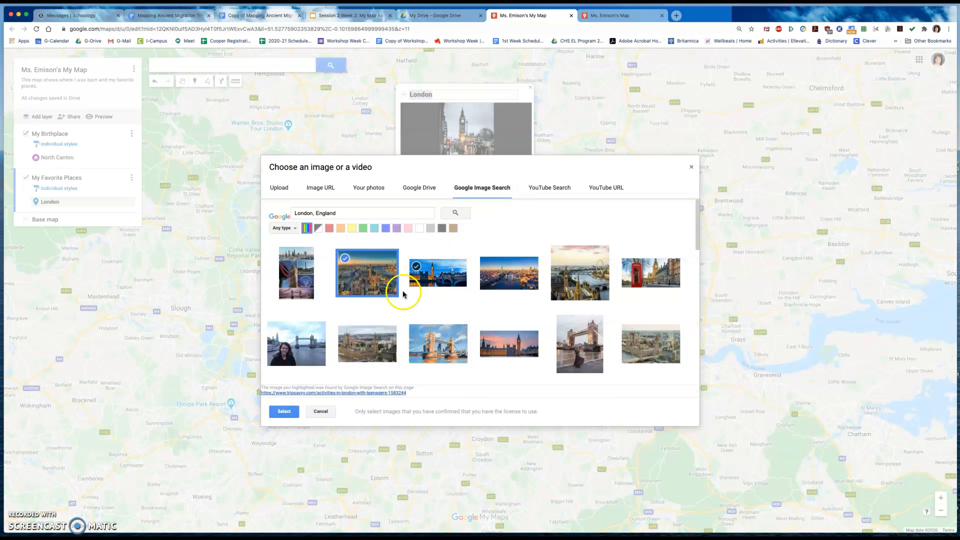
left_click(280, 410)
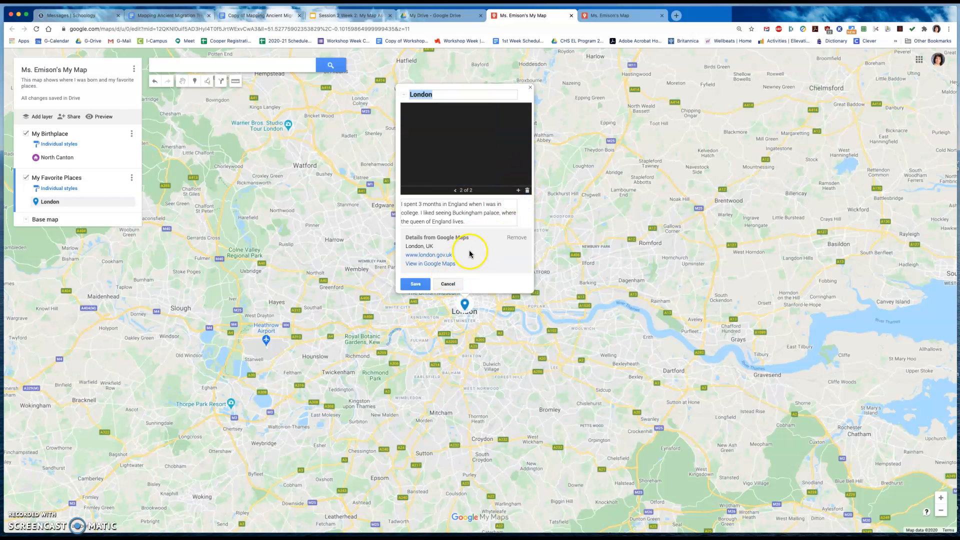
left_click(420, 286)
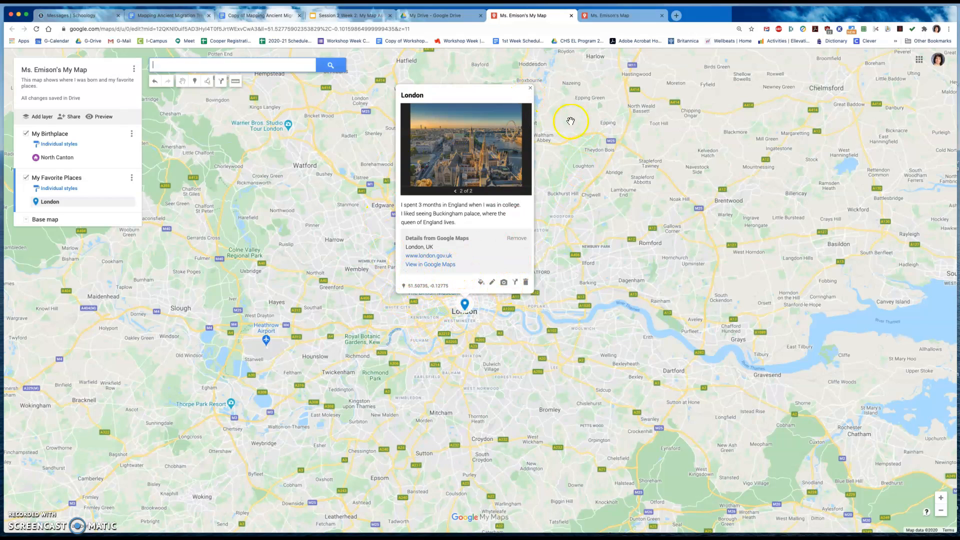
left_click(529, 90)
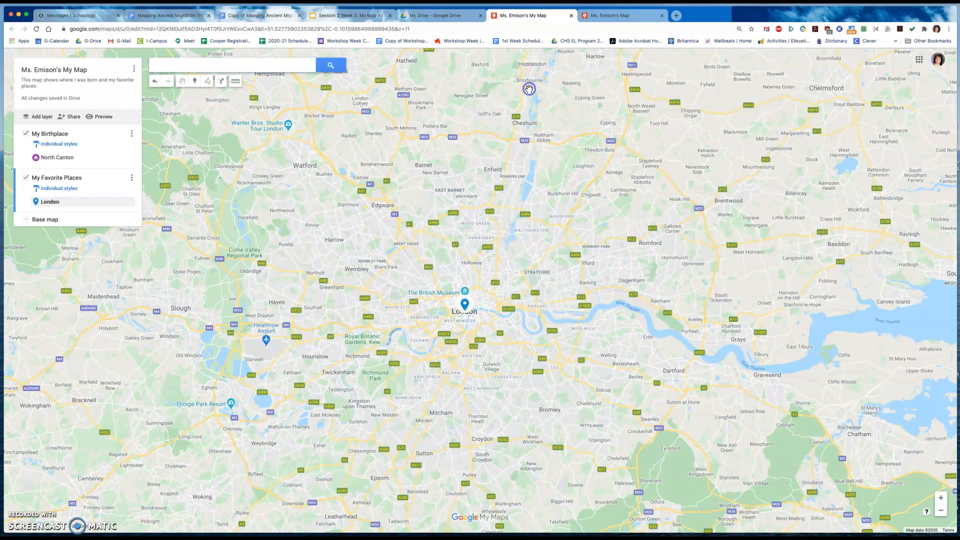
- Restyle the London marker with the camera icon in purple and close its card
left_click(467, 306)
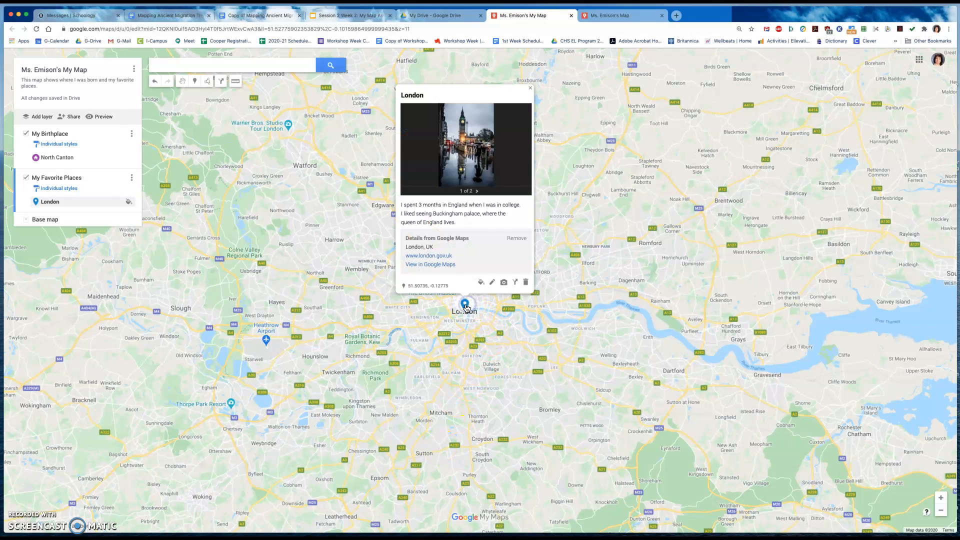
left_click(483, 283)
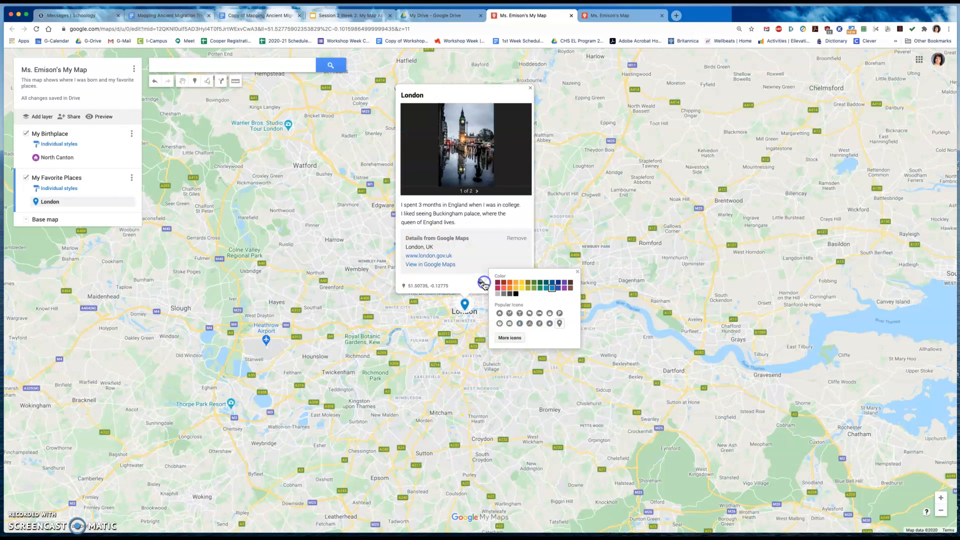
left_click(510, 325)
left_click(564, 289)
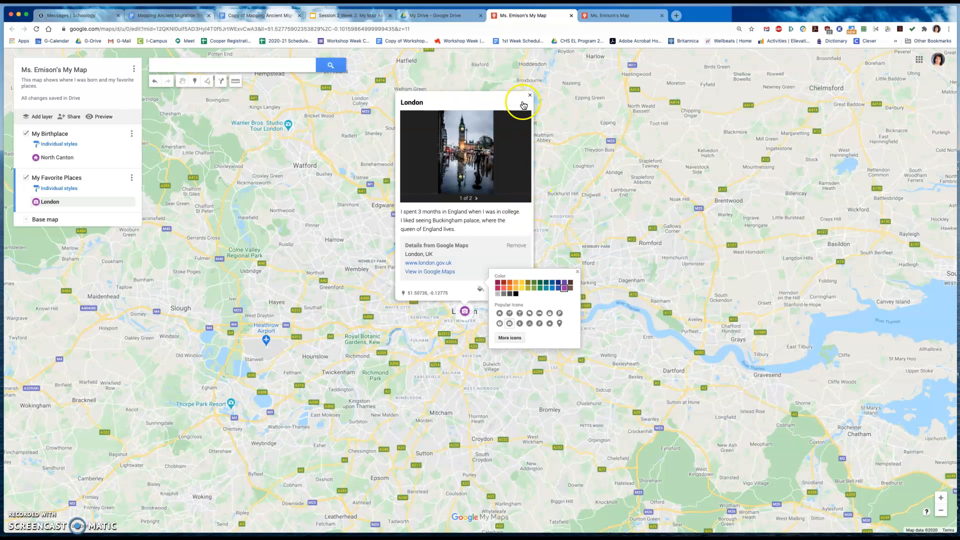
left_click(501, 104)
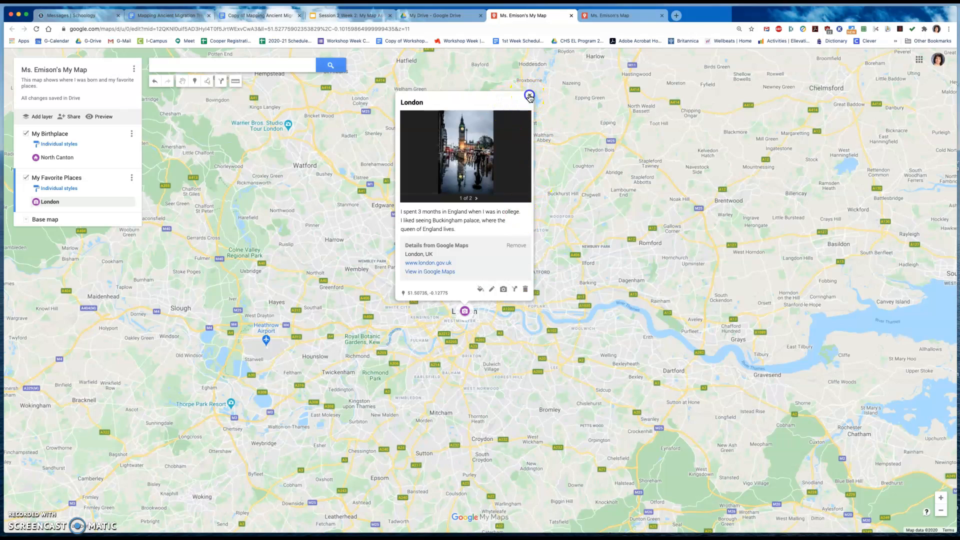
left_click(529, 97)
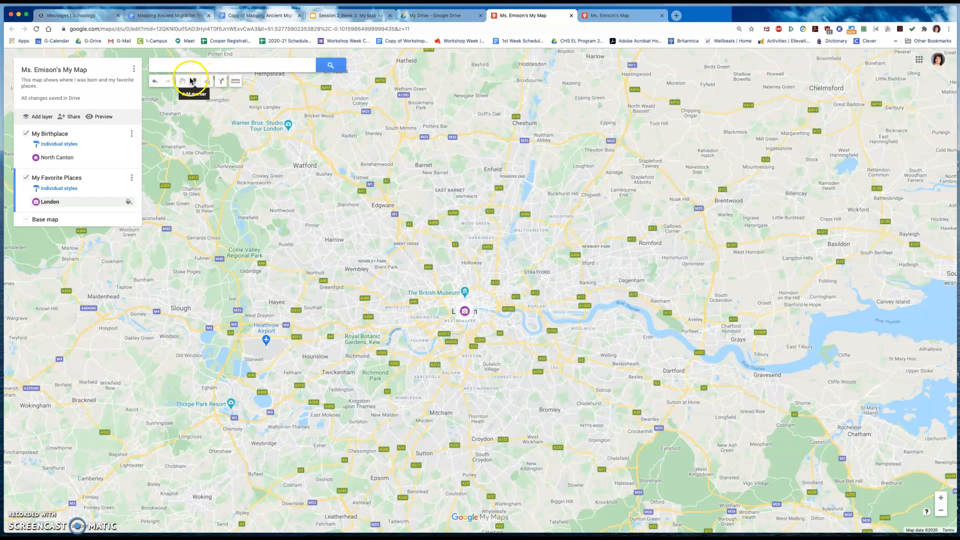
- Open the map's sharing settings, dismiss the sharing restrictions tip and copy the restricted map link
left_click(74, 118)
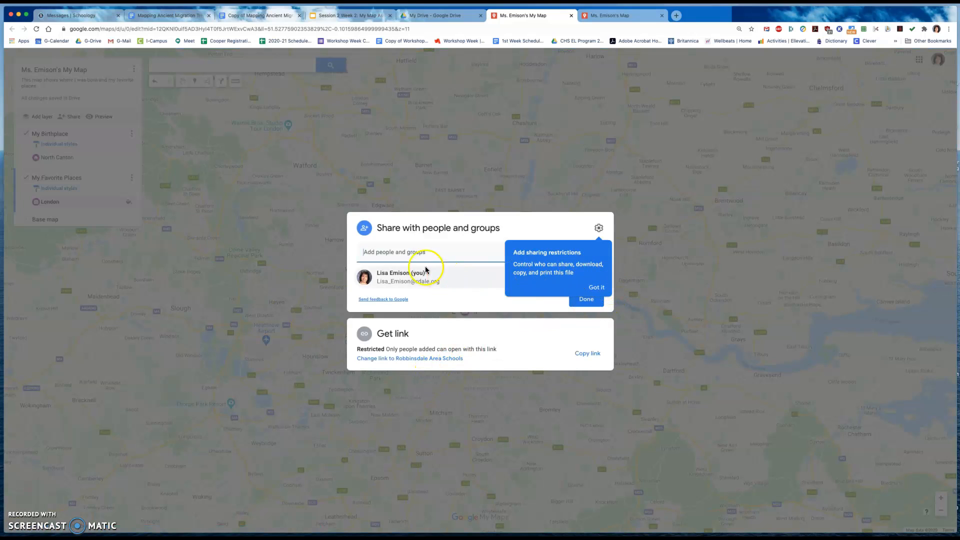
left_click(379, 250)
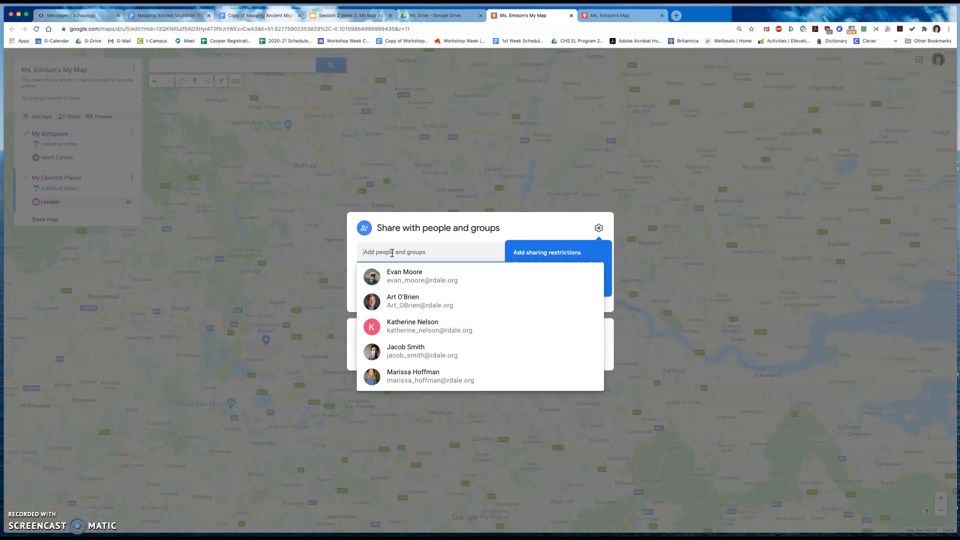
left_click(546, 235)
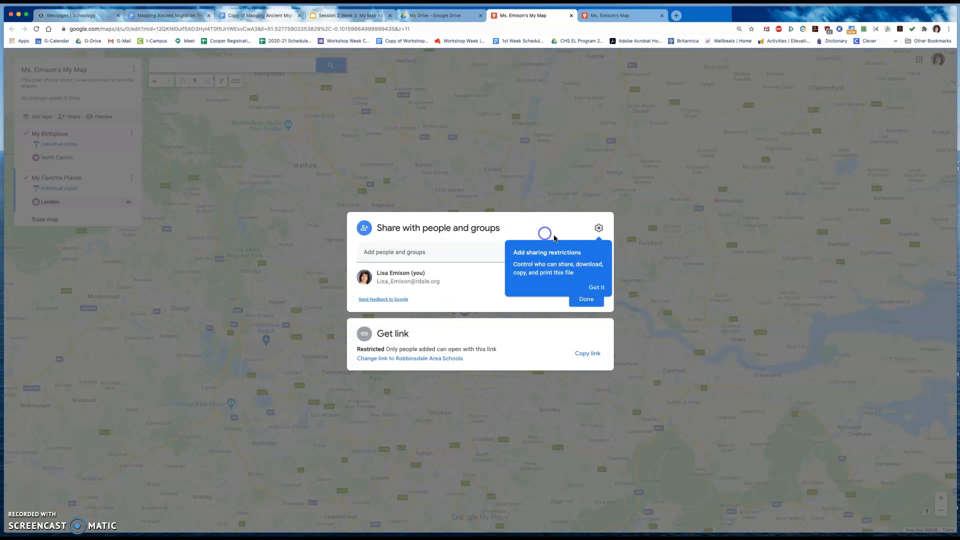
left_click(594, 288)
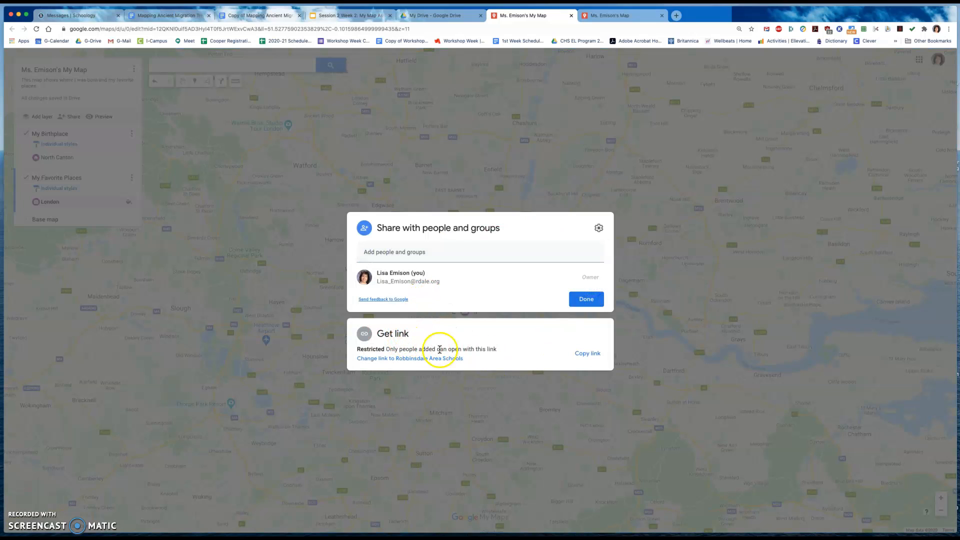
left_click(580, 358)
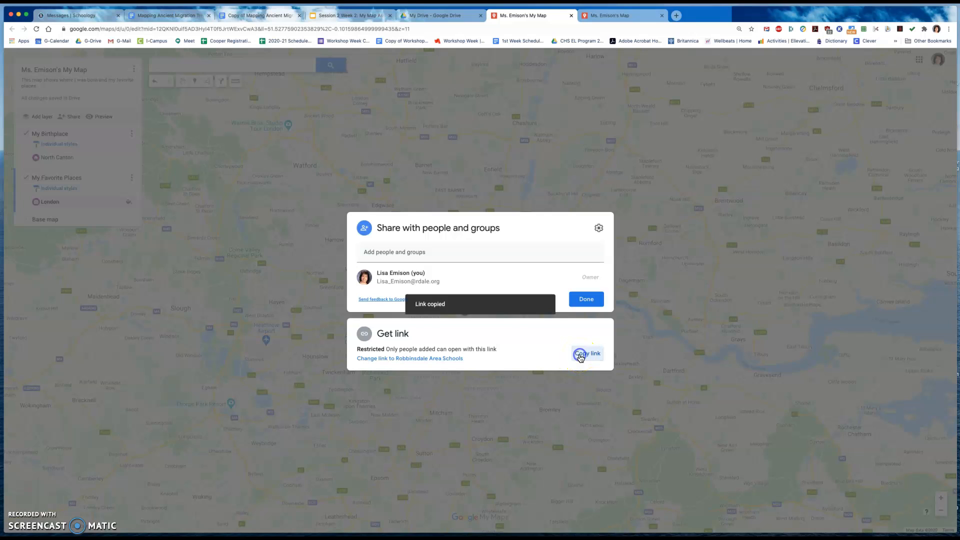
- Change the map's link access to Robbinsdale Area Schools, keep the Viewer role and copy the link
left_click(416, 359)
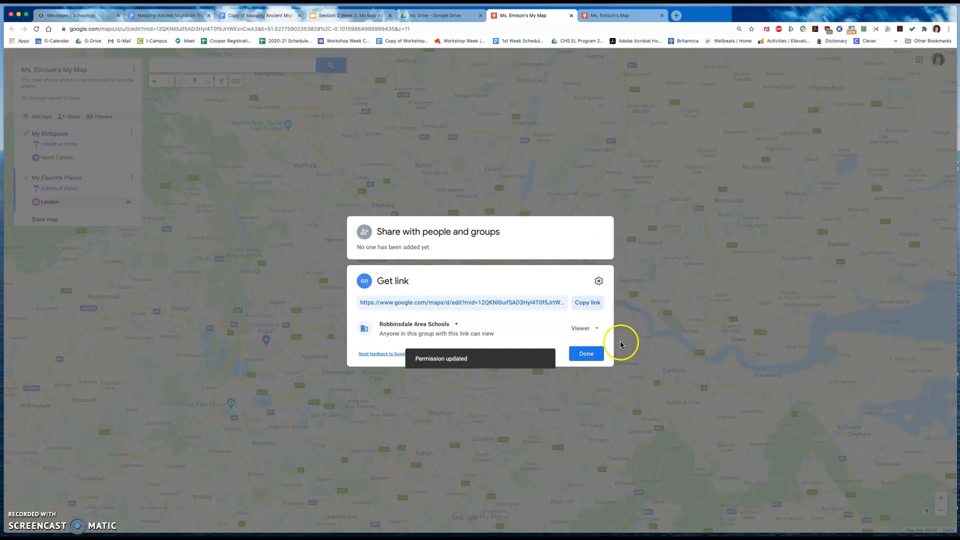
left_click(590, 302)
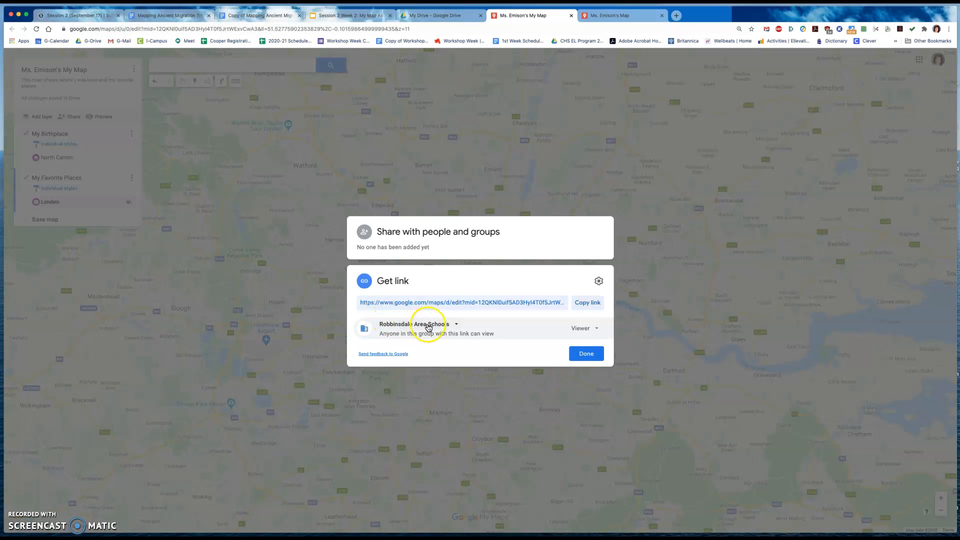
left_click(456, 329)
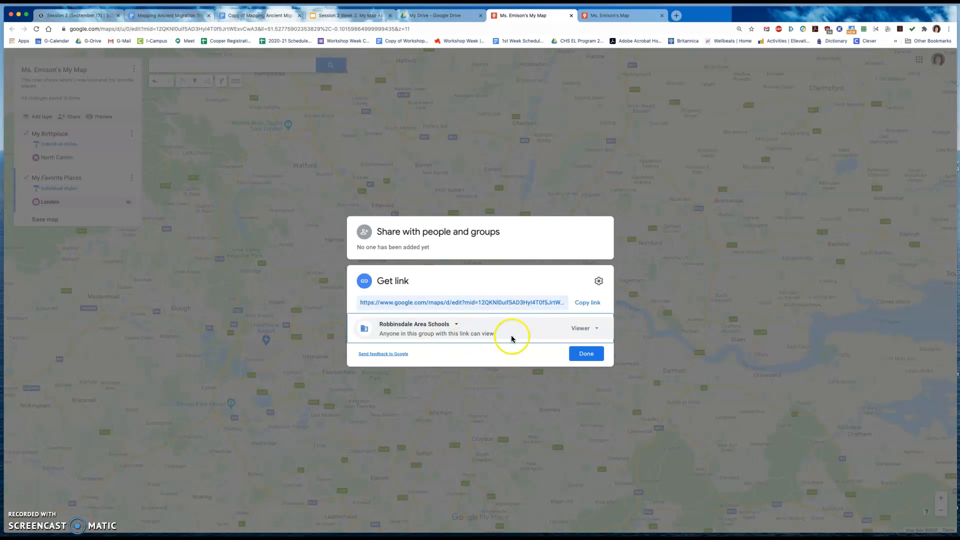
left_click(580, 328)
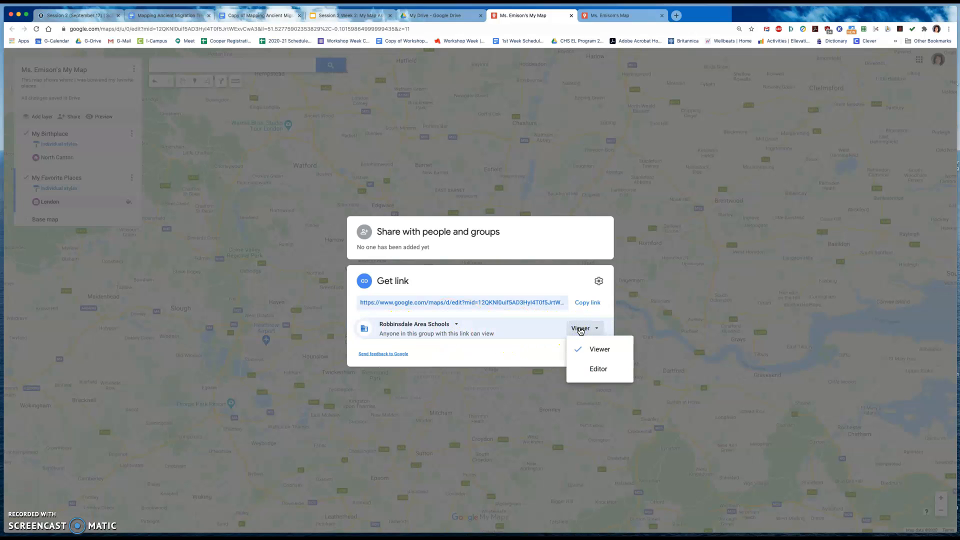
left_click(583, 342)
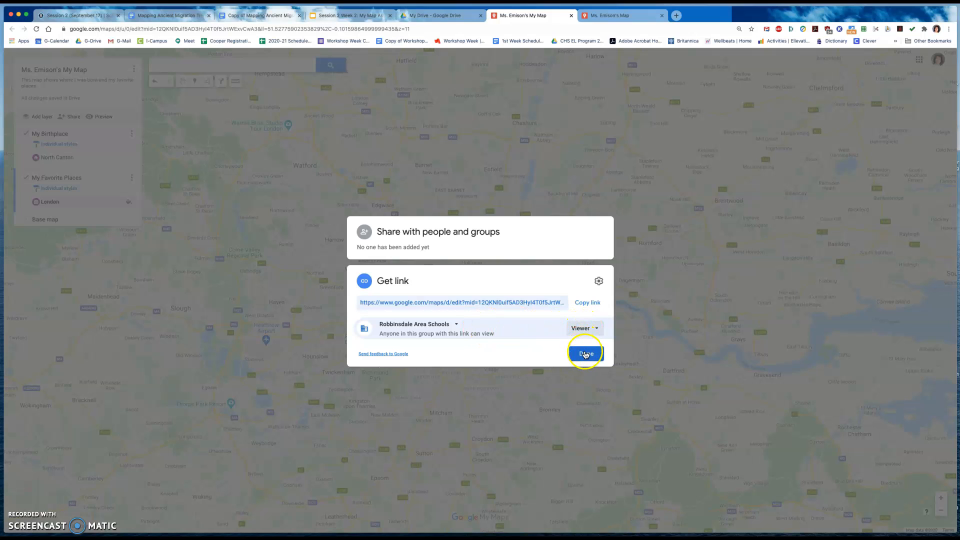
left_click(591, 305)
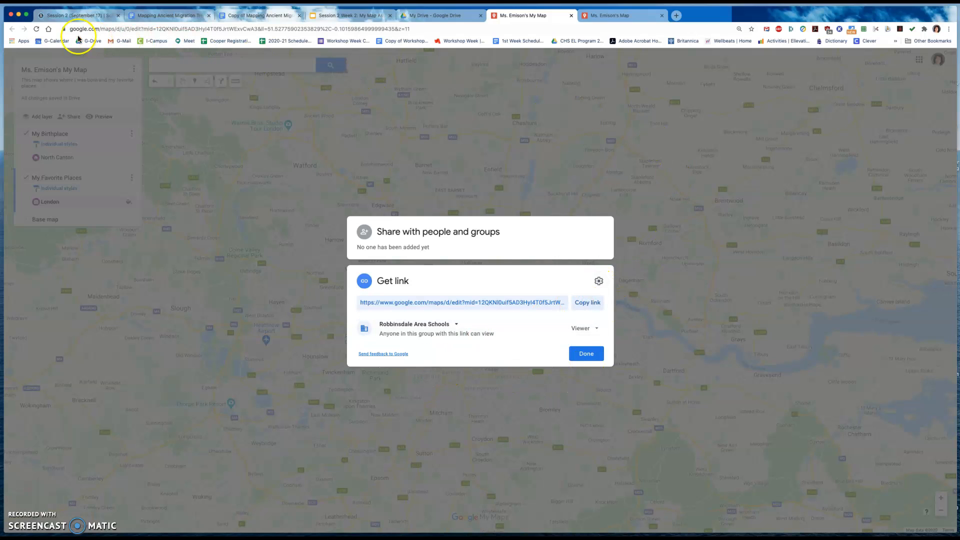
- Switch to Schoology and open My Map Assignment in EL Lang Dev in Soc Studies I, Quarter 1, Week 2, Session 2 (September 17)
left_click(72, 15)
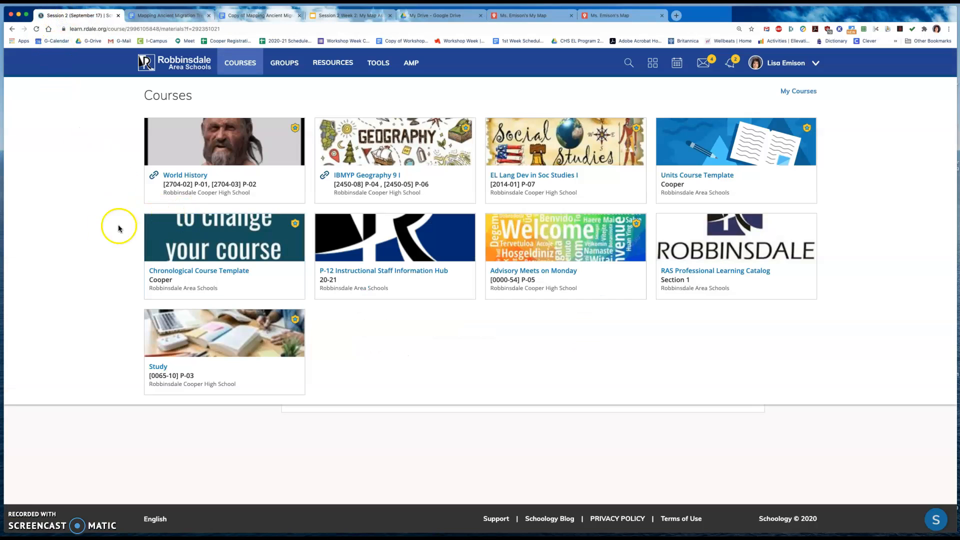
left_click(524, 143)
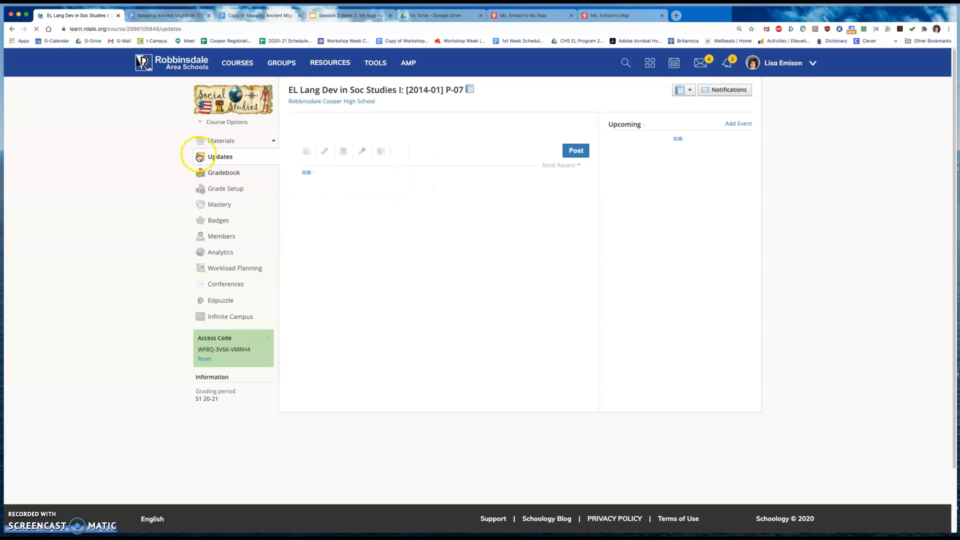
left_click(221, 142)
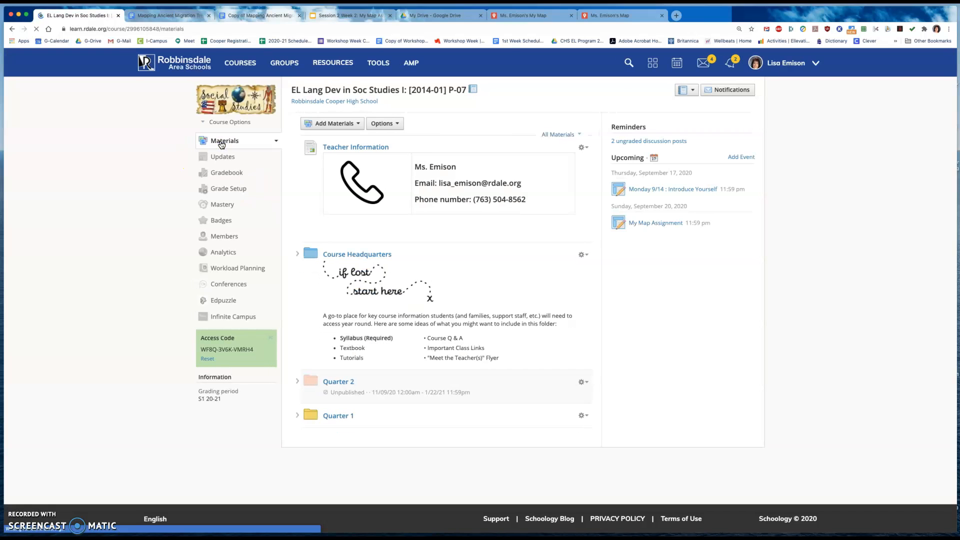
left_click(341, 419)
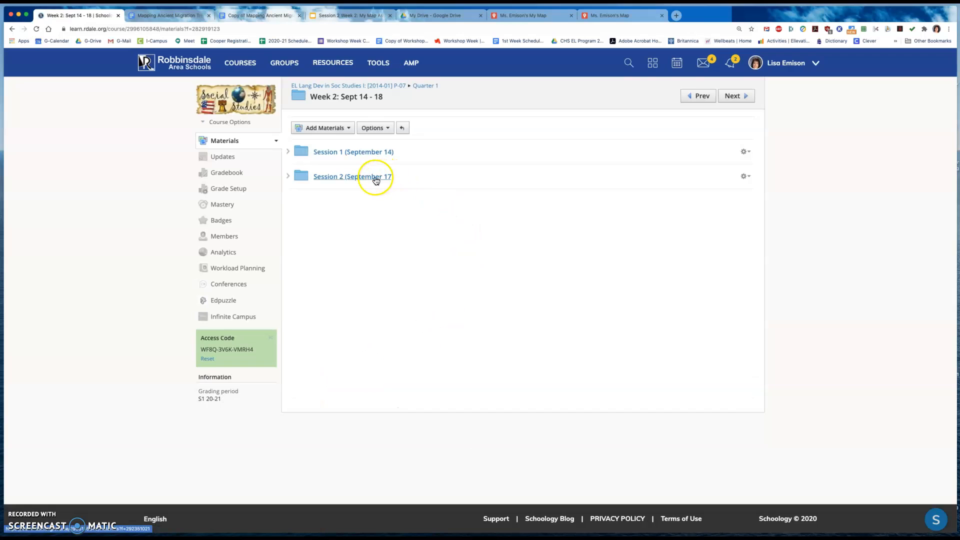
left_click(376, 178)
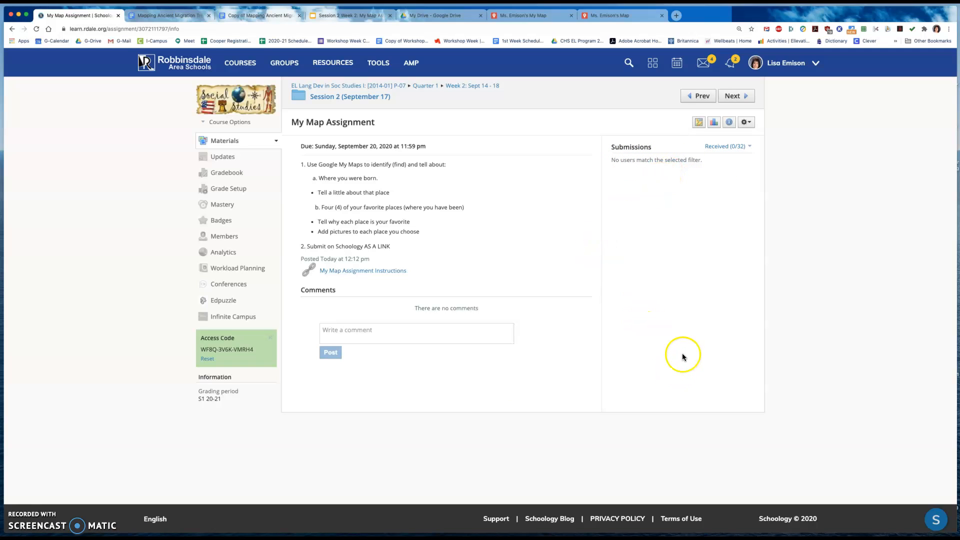
- View the EL Lang Dev in Soc Studies I course as the first student in the member list
left_click(234, 124)
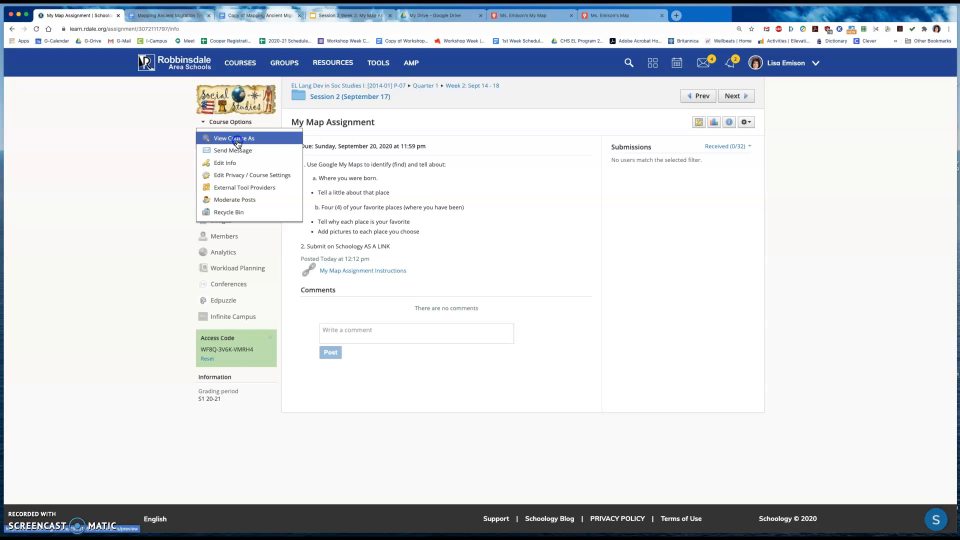
left_click(233, 139)
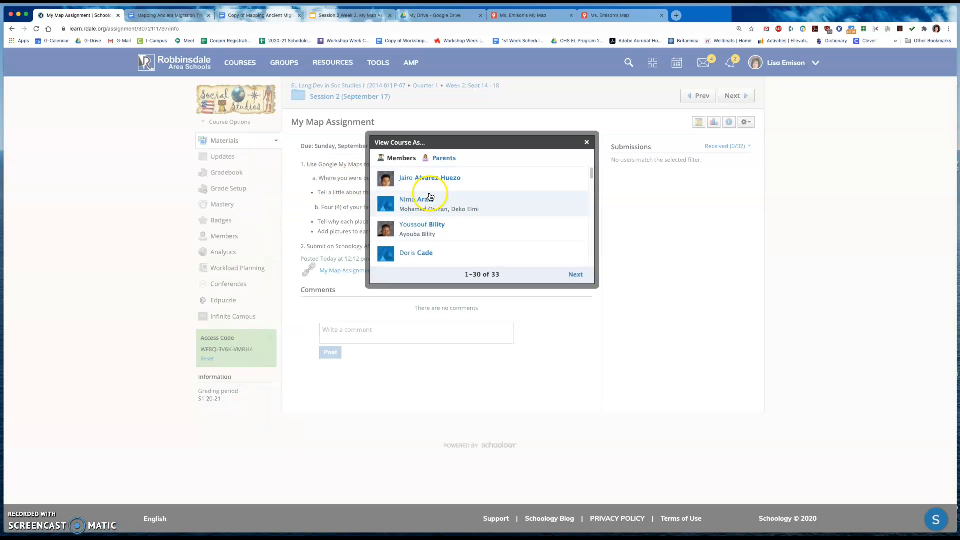
left_click(448, 178)
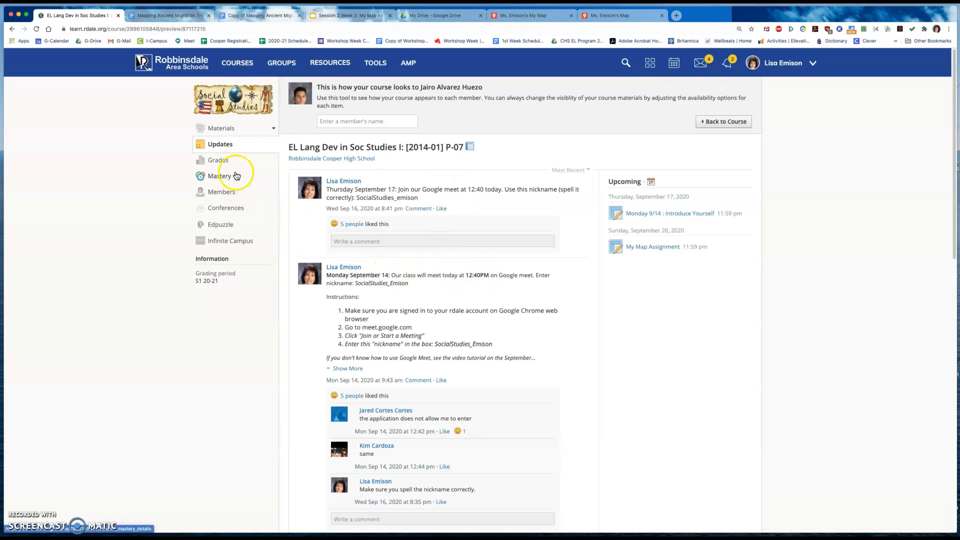
- In the student view, open My Map Assignment from the course materials under Quarter 1, Week 2: Sept 14 - 18, Session 2 (September 17)
left_click(240, 131)
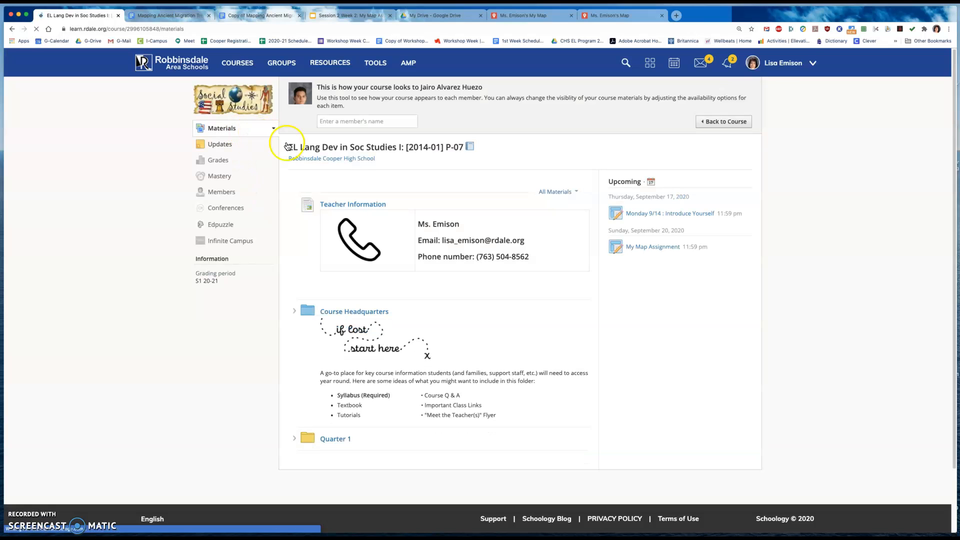
left_click(339, 439)
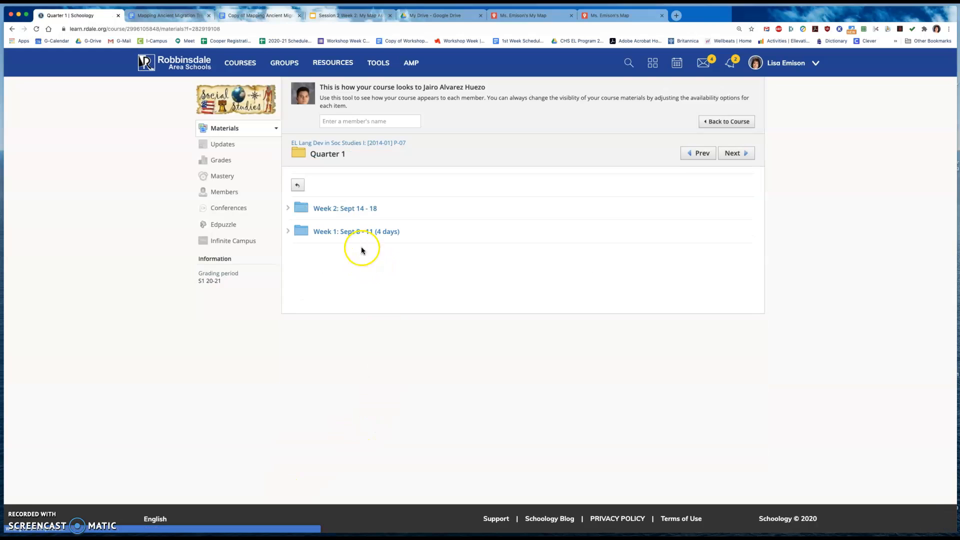
left_click(355, 213)
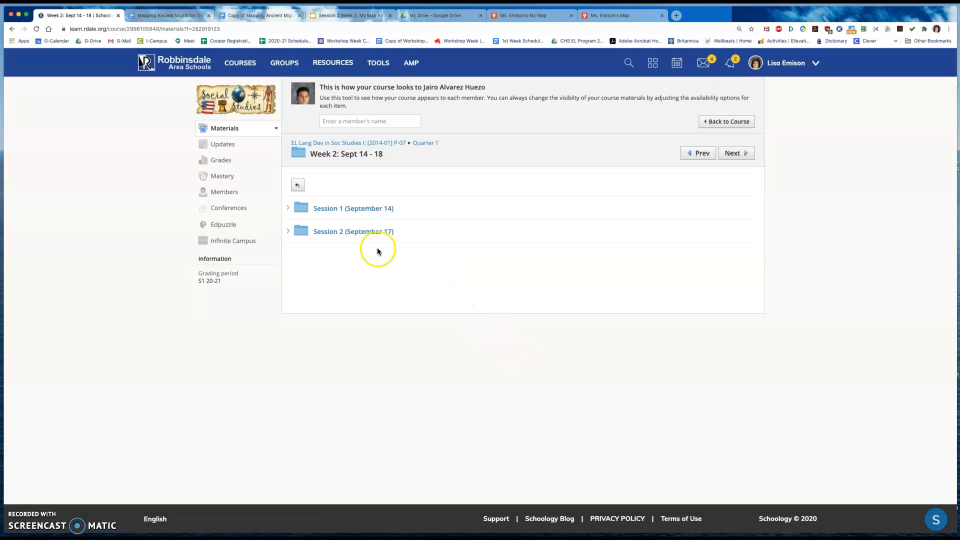
left_click(364, 234)
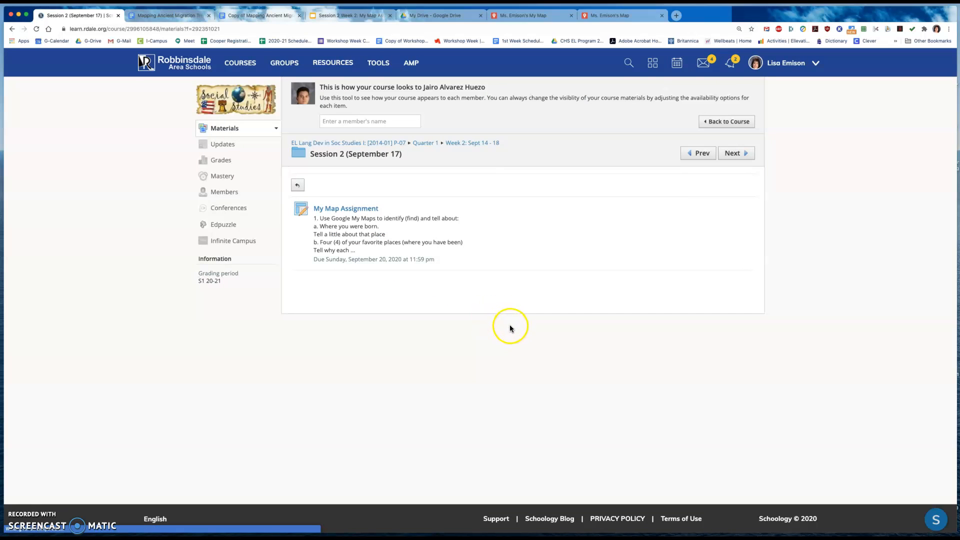
left_click(357, 210)
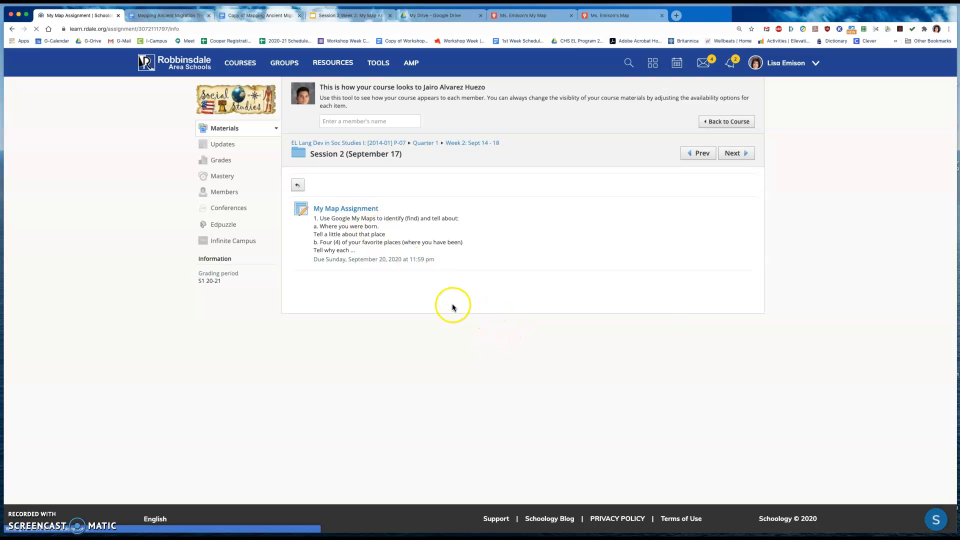